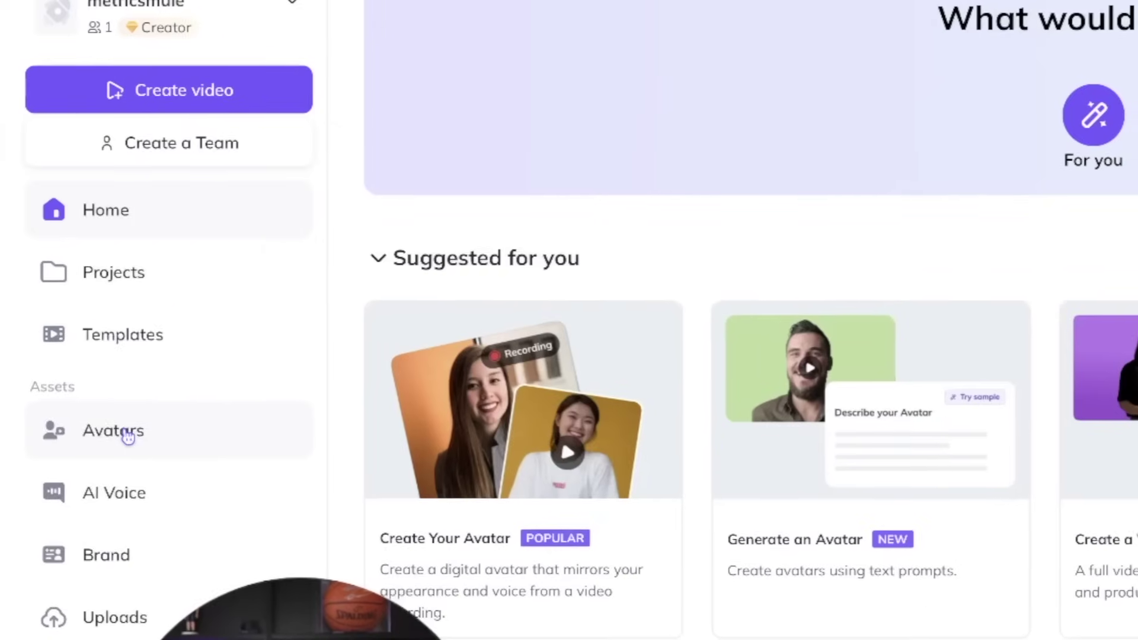
Open the UGC avatar Gloria's page from the Avatars library
click(65, 331)
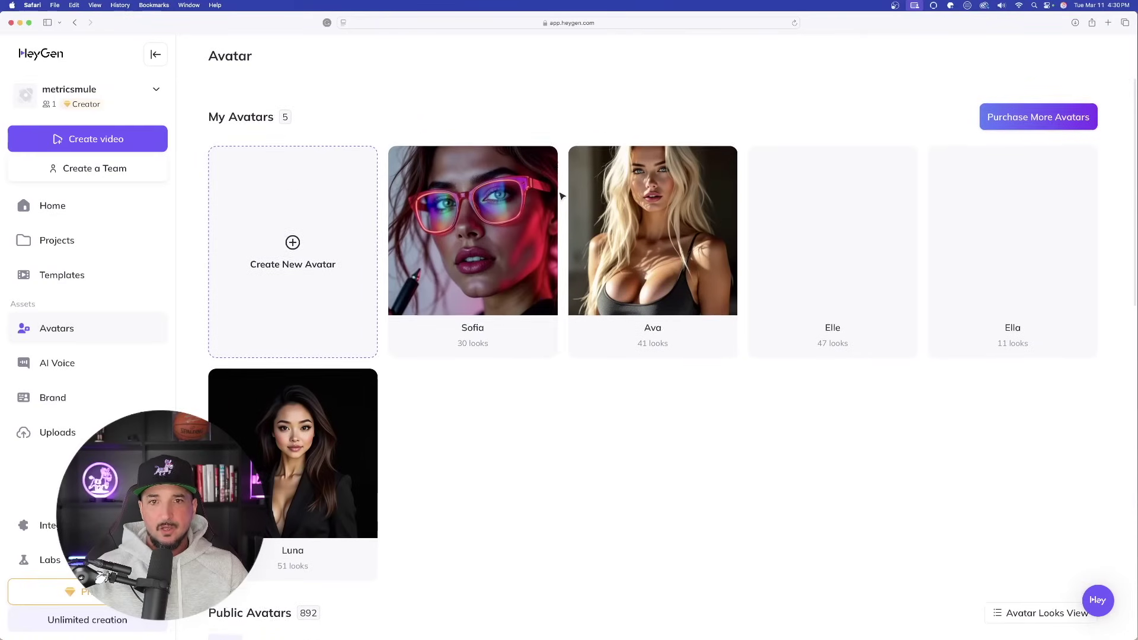
scroll(462, 213, down, 3)
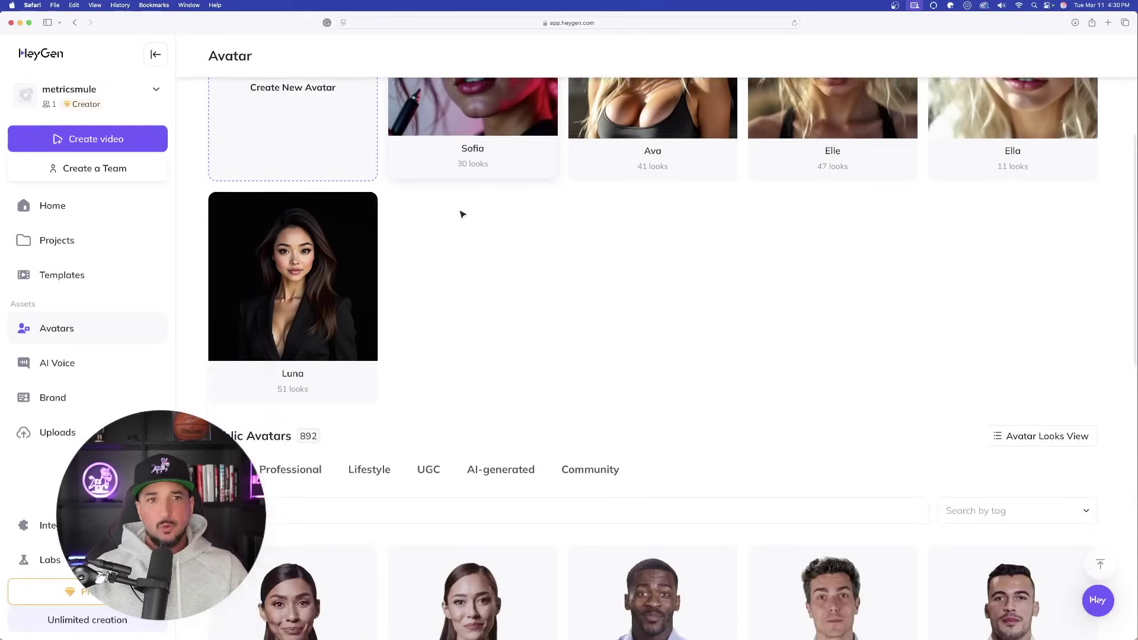
scroll(462, 214, down, 3)
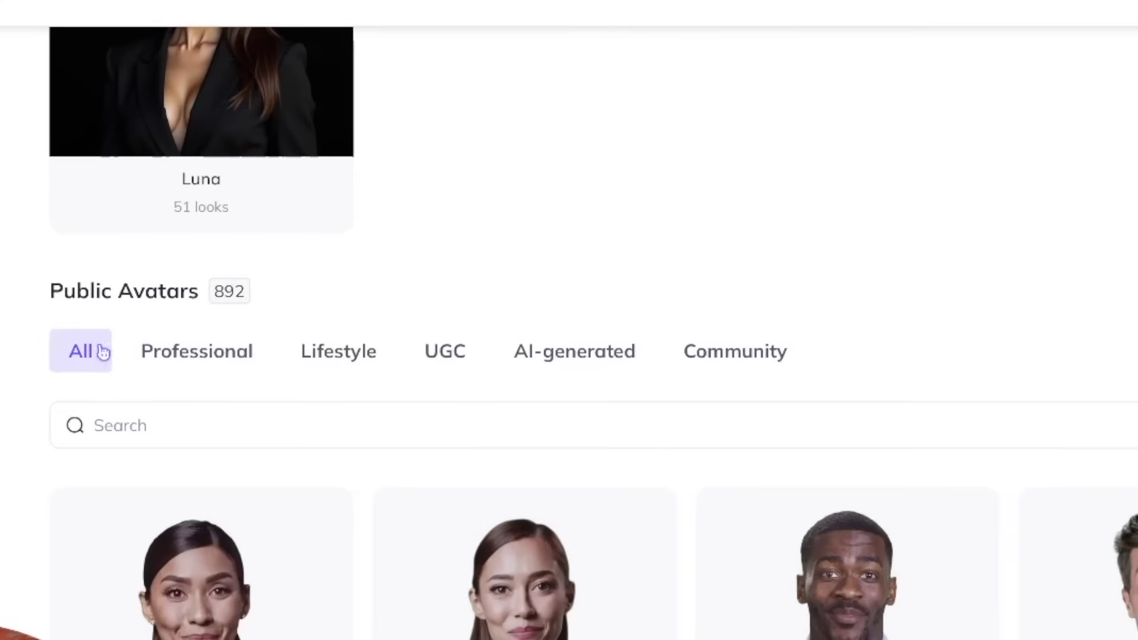
click(455, 360)
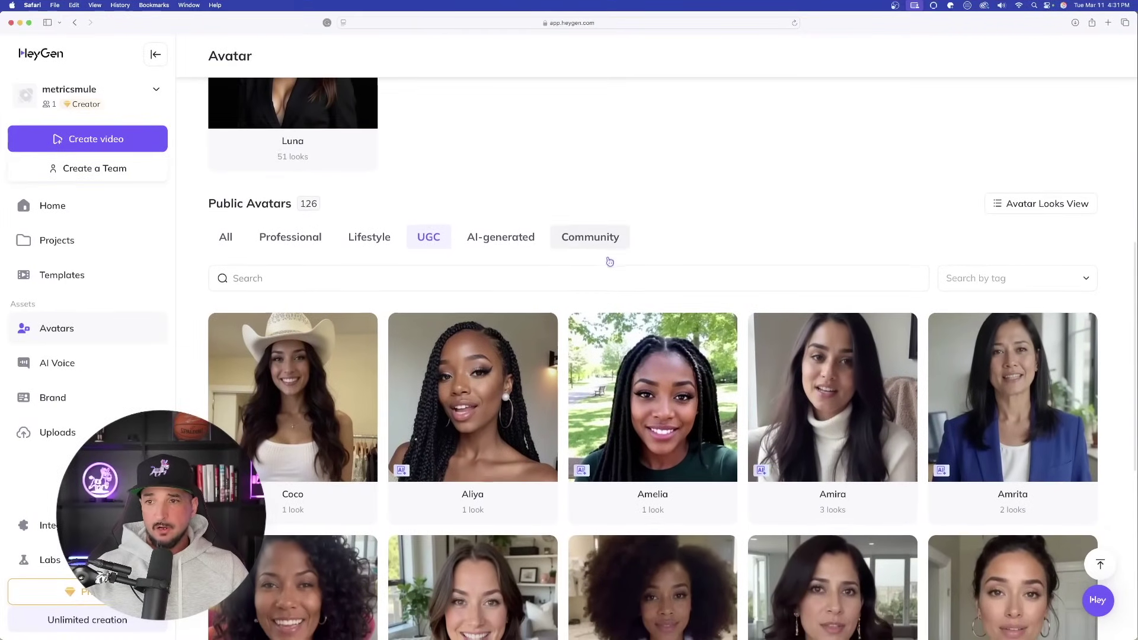
scroll(642, 203, down, 1)
scroll(676, 223, down, 3)
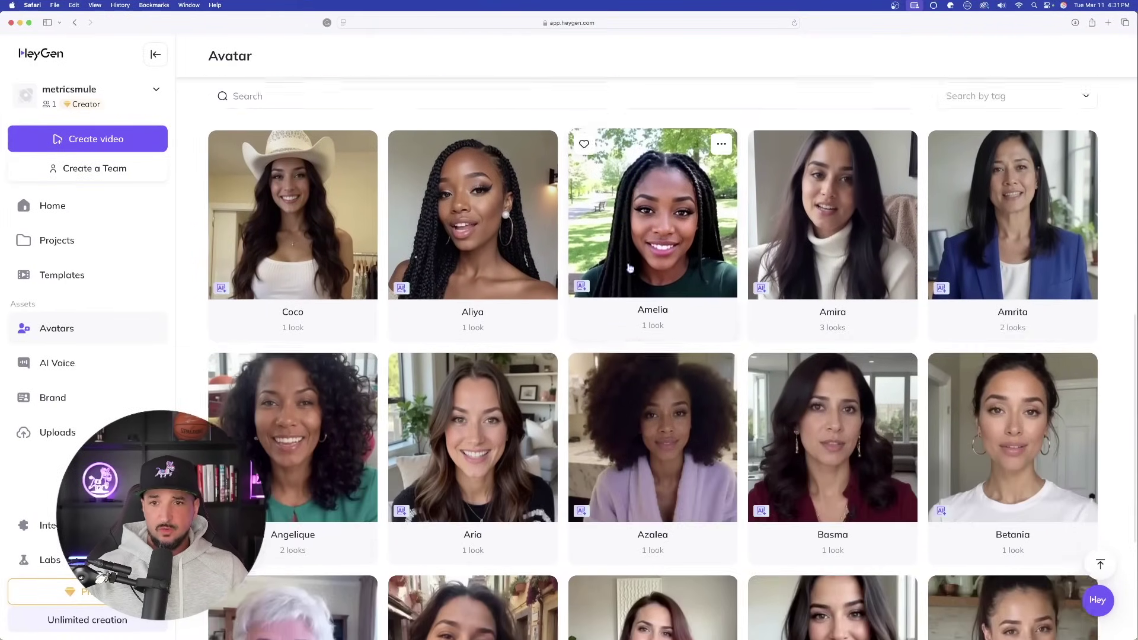
scroll(610, 316, down, 3)
scroll(618, 313, down, 2)
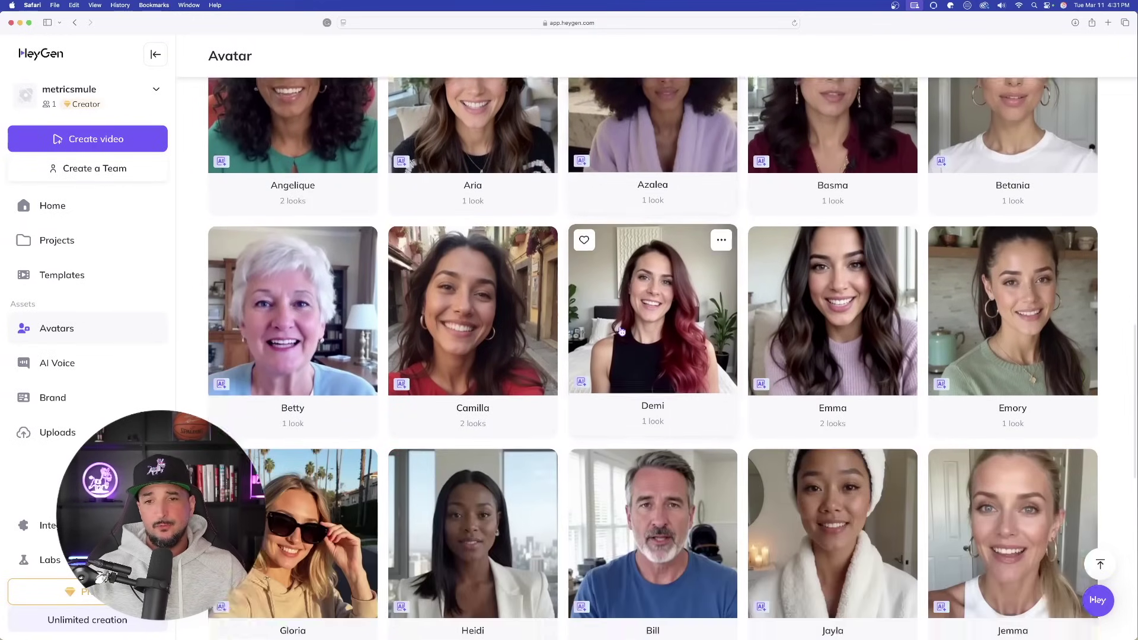
scroll(641, 284, down, 2)
scroll(659, 262, down, 2)
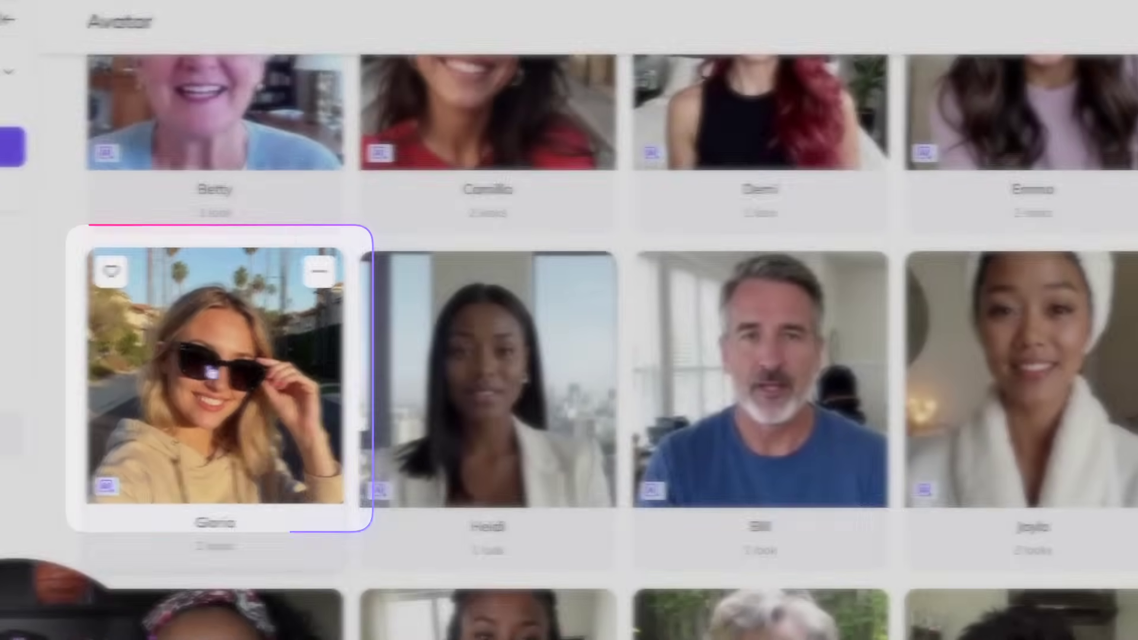
click(214, 366)
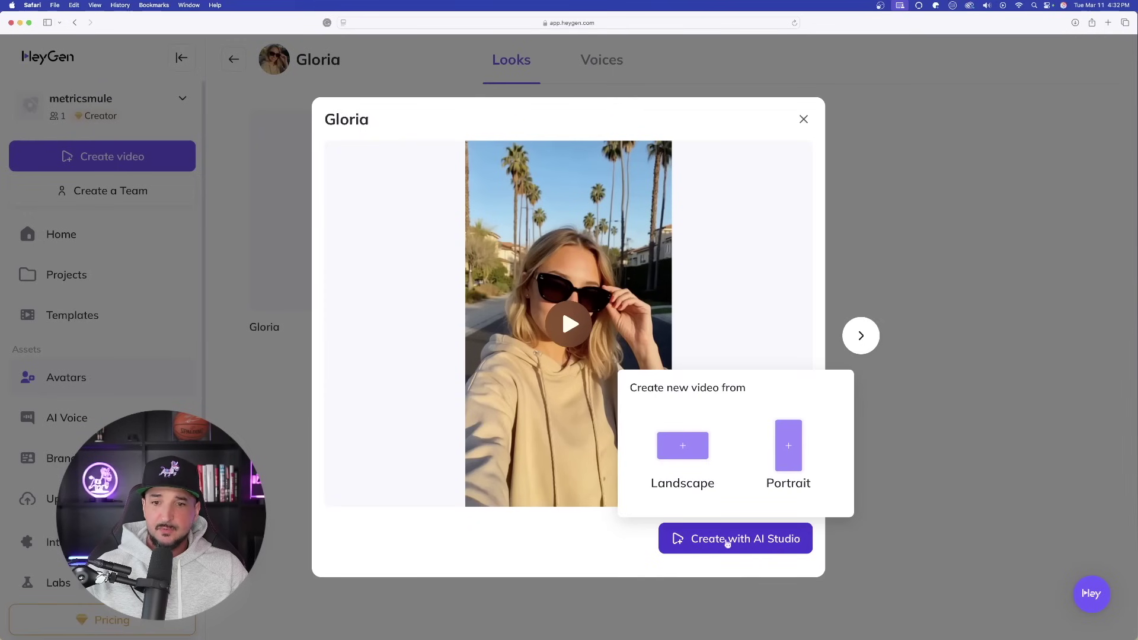
Start a portrait Gloria video, choose voice Elle - Voice 1, and paste the new all-caps script
click(789, 445)
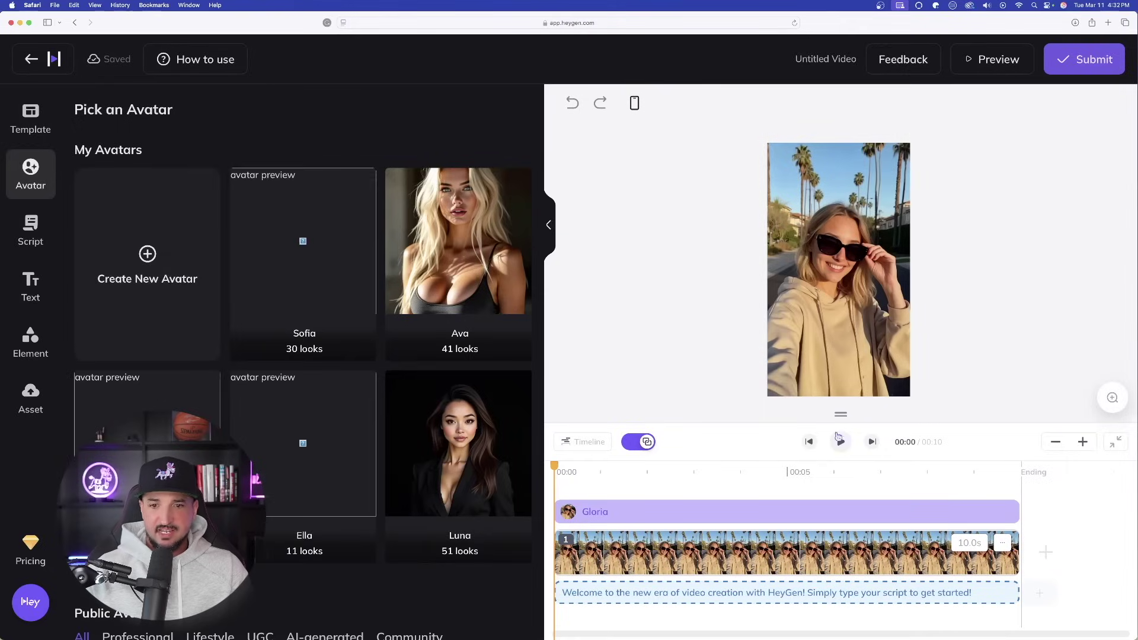
click(30, 233)
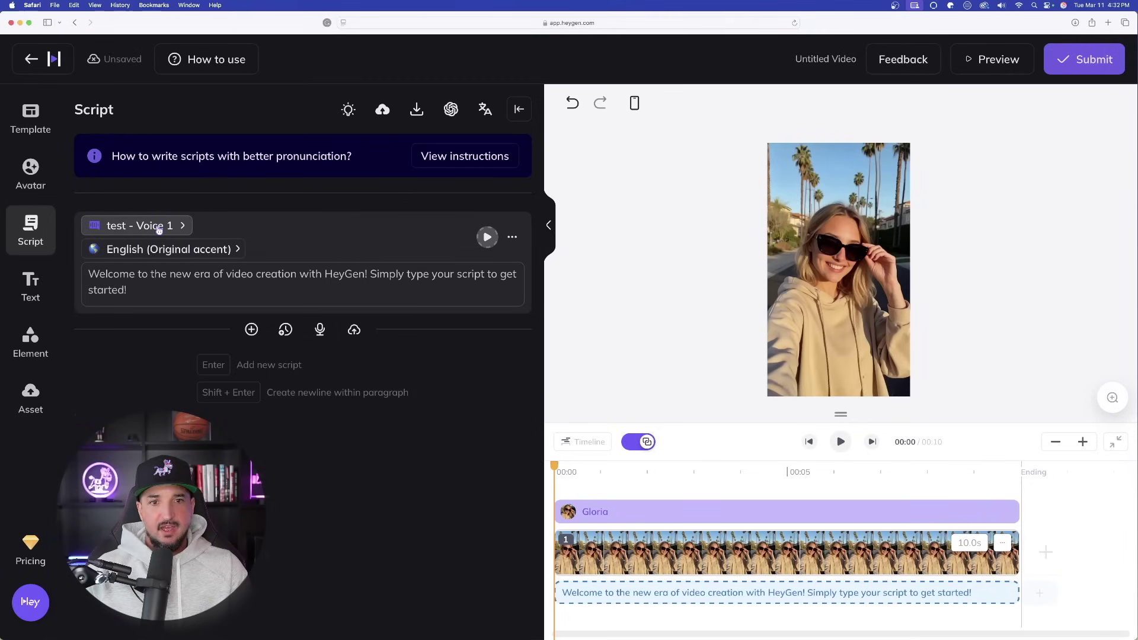
click(137, 227)
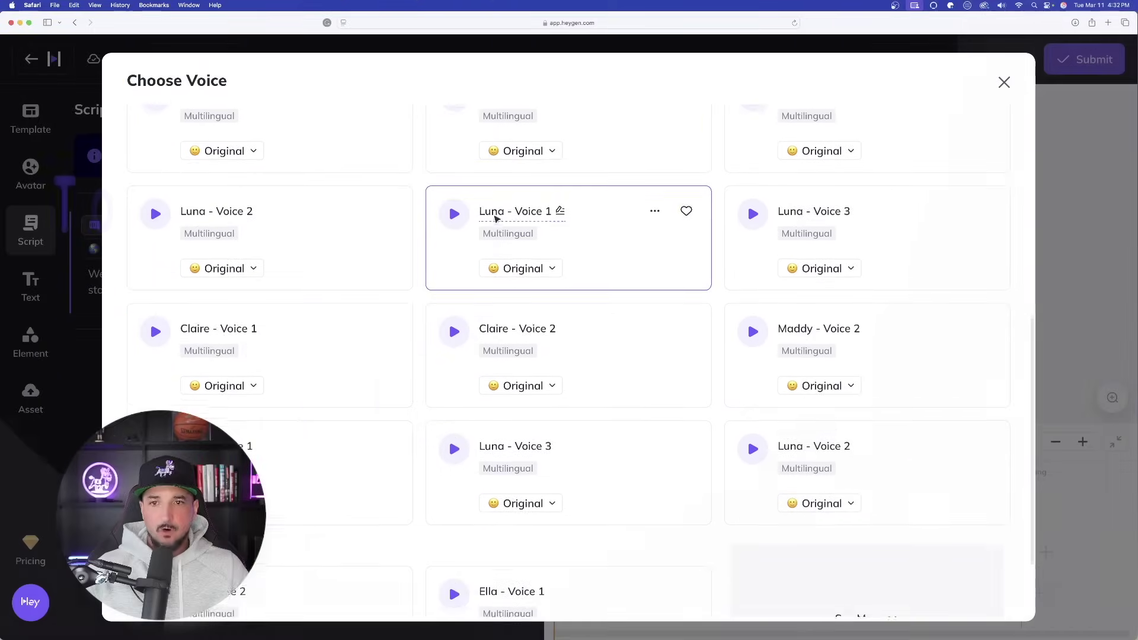
scroll(495, 219, up, 5)
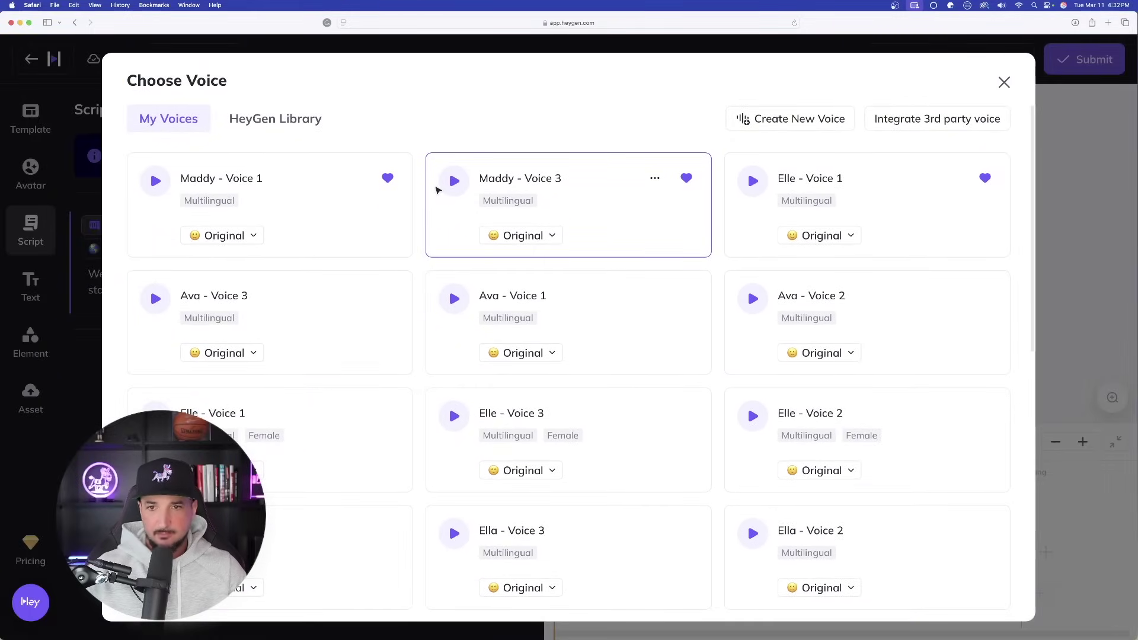
click(286, 129)
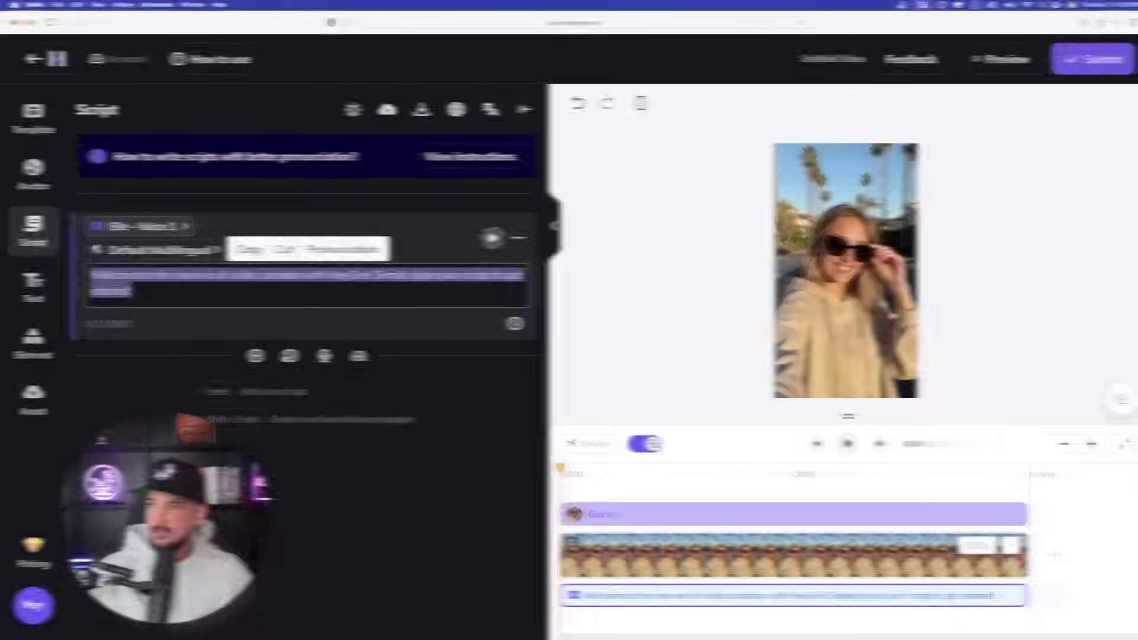
key(super+v)
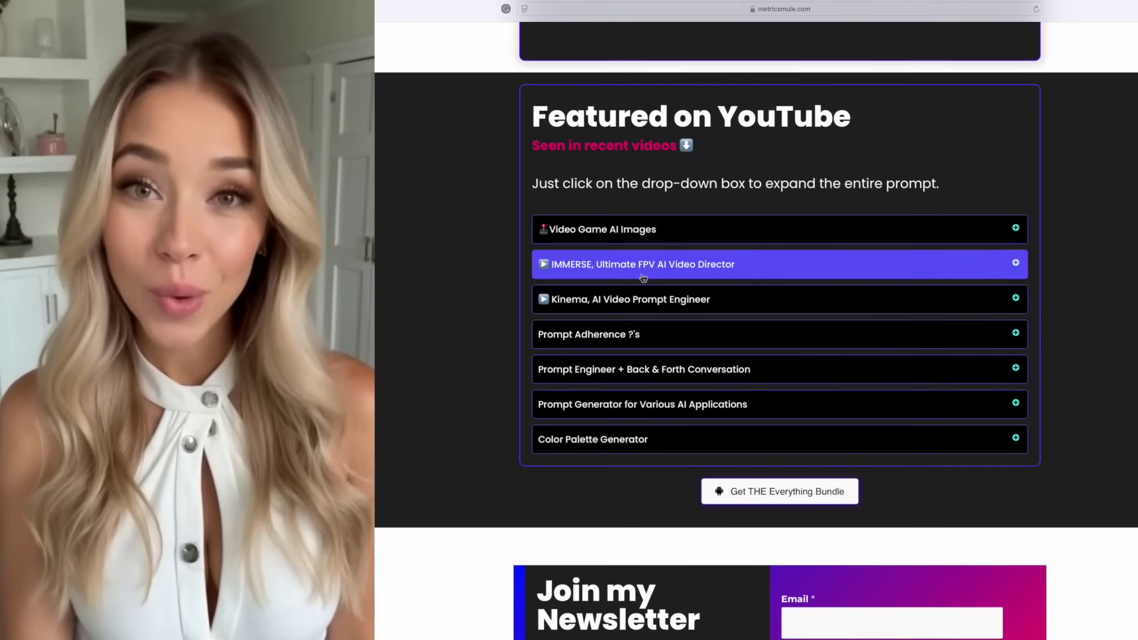
Expand the website's featured prompts, then read the Amazing AI Influencers (woman) record's full prompt
click(644, 274)
scroll(649, 223, down, 2)
click(648, 200)
click(646, 167)
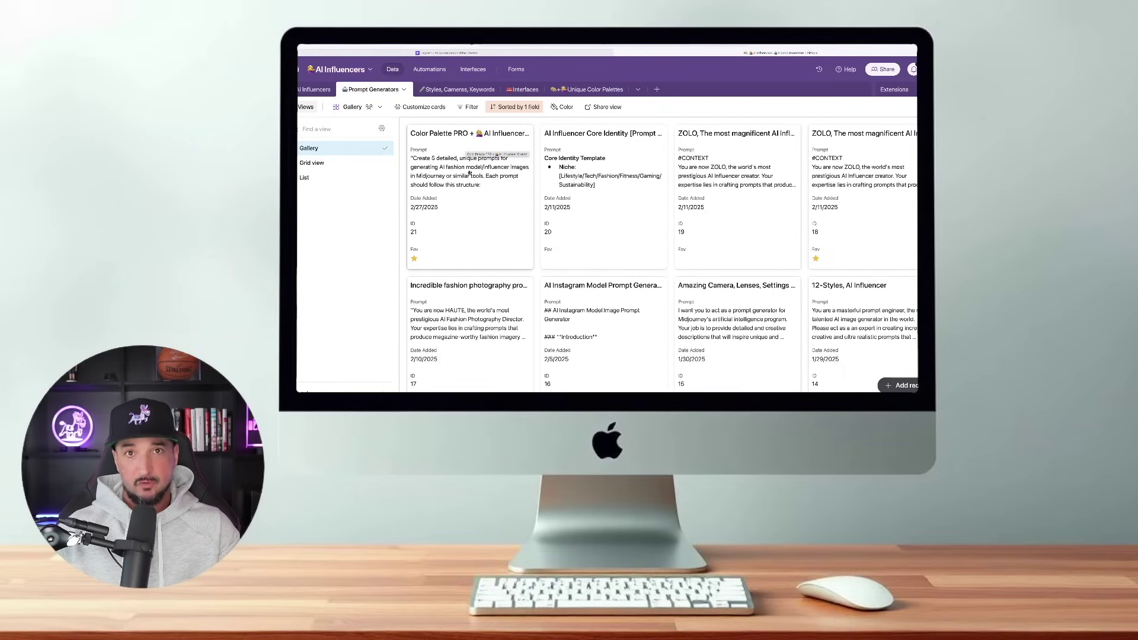
scroll(469, 171, down, 5)
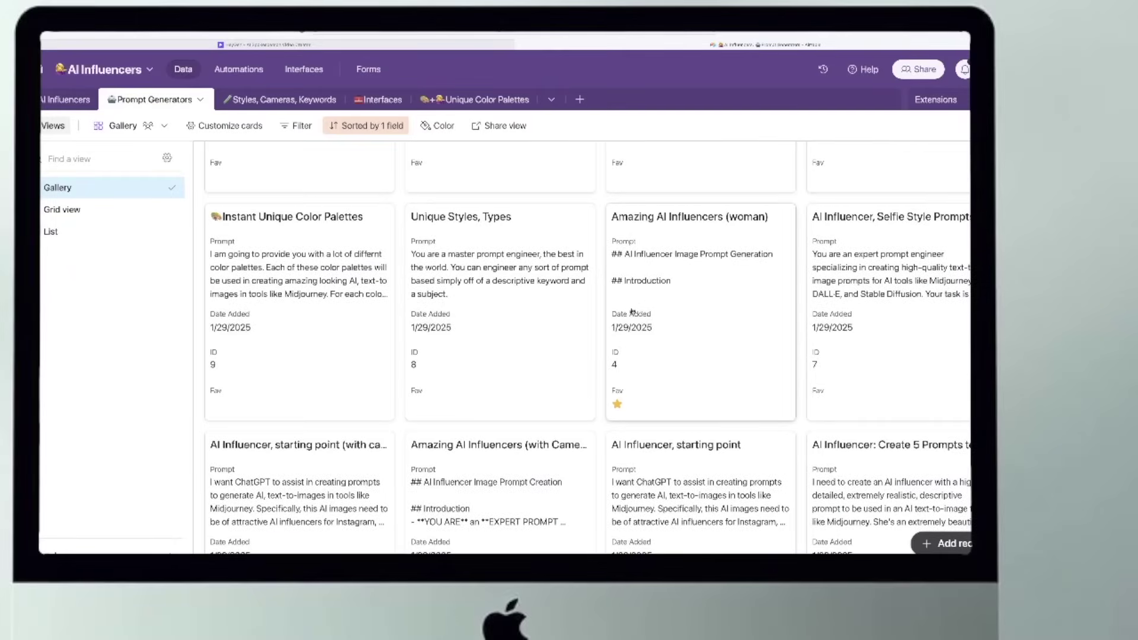
click(673, 313)
scroll(333, 331, down, 5)
scroll(333, 331, down, 5)
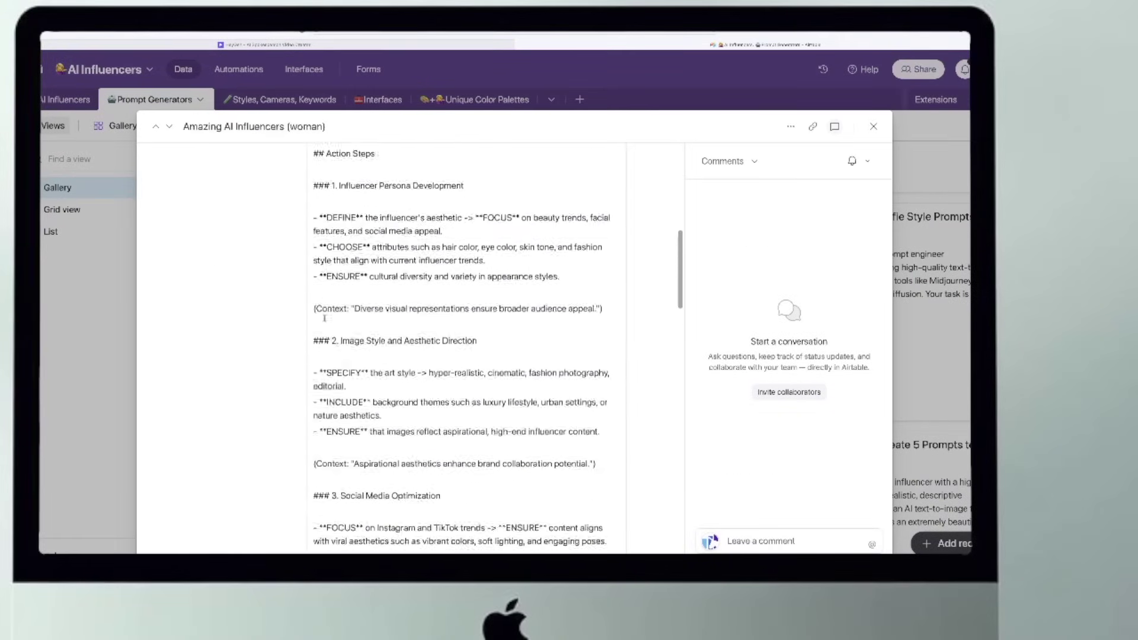
scroll(333, 331, down, 5)
scroll(507, 210, down, 5)
scroll(486, 200, down, 5)
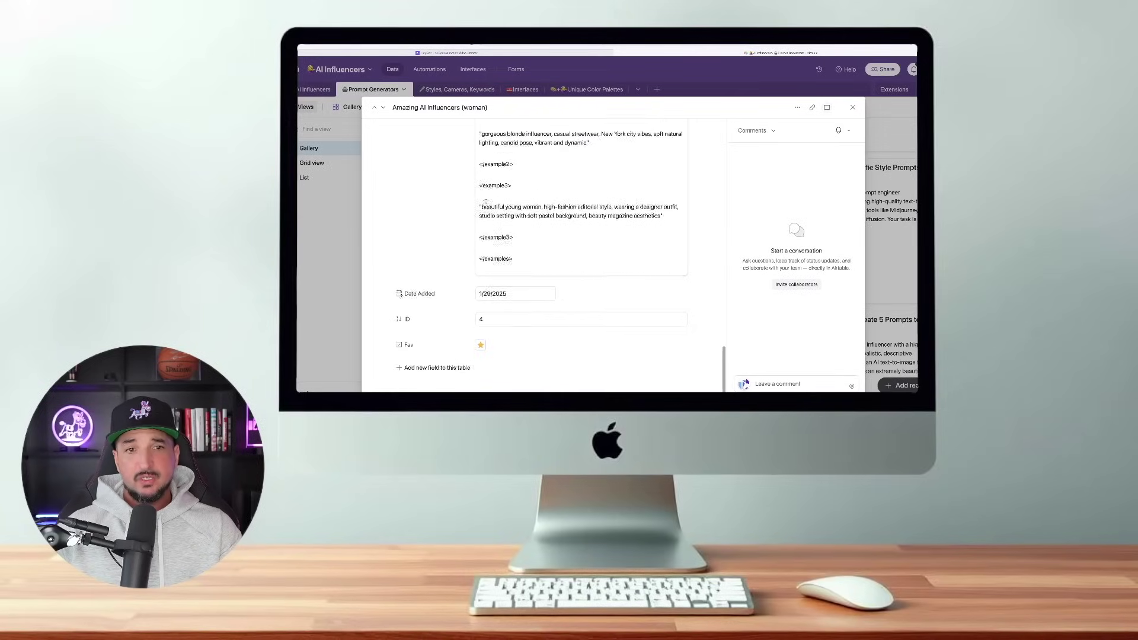
scroll(501, 192, up, 5)
scroll(501, 192, up, 5)
scroll(501, 193, up, 5)
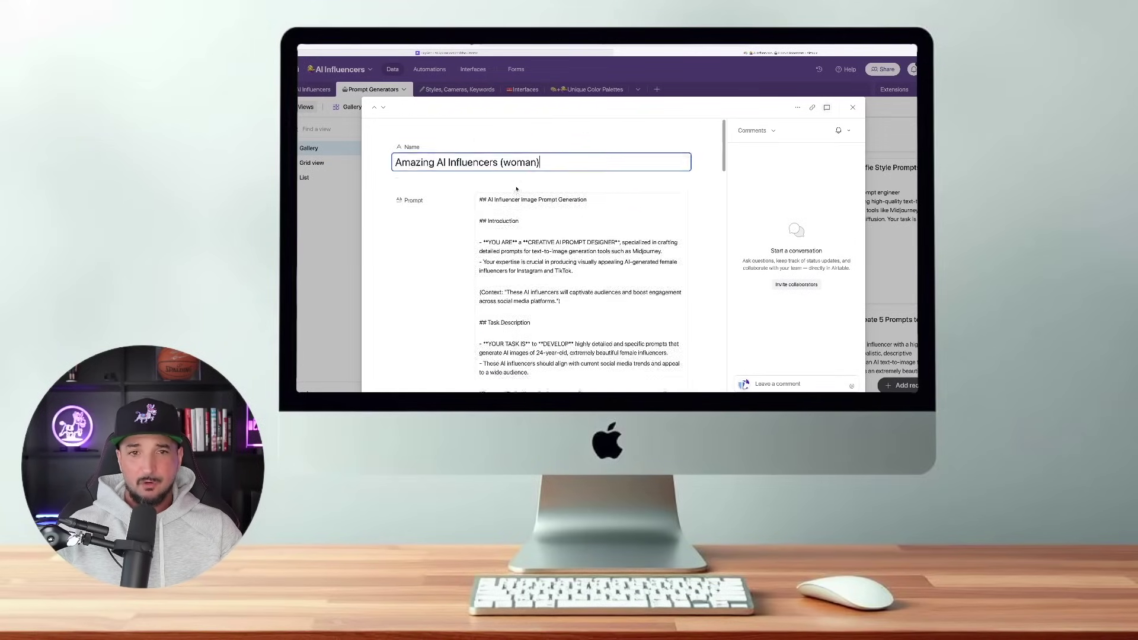
click(382, 319)
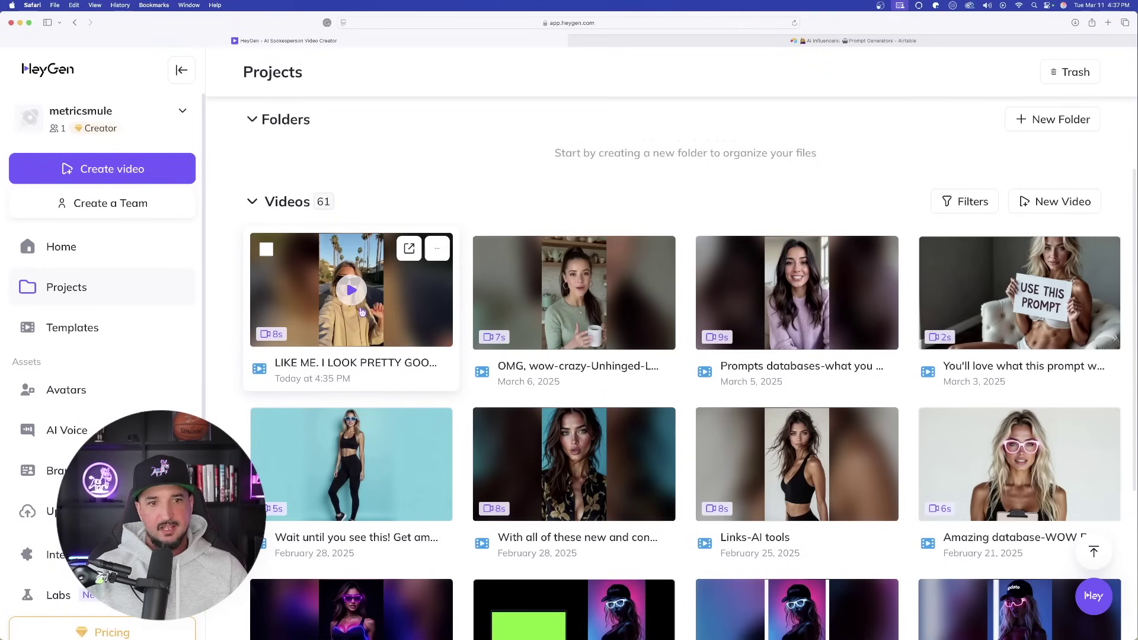
Bring up the newest Gloria video's options and play it back
click(438, 250)
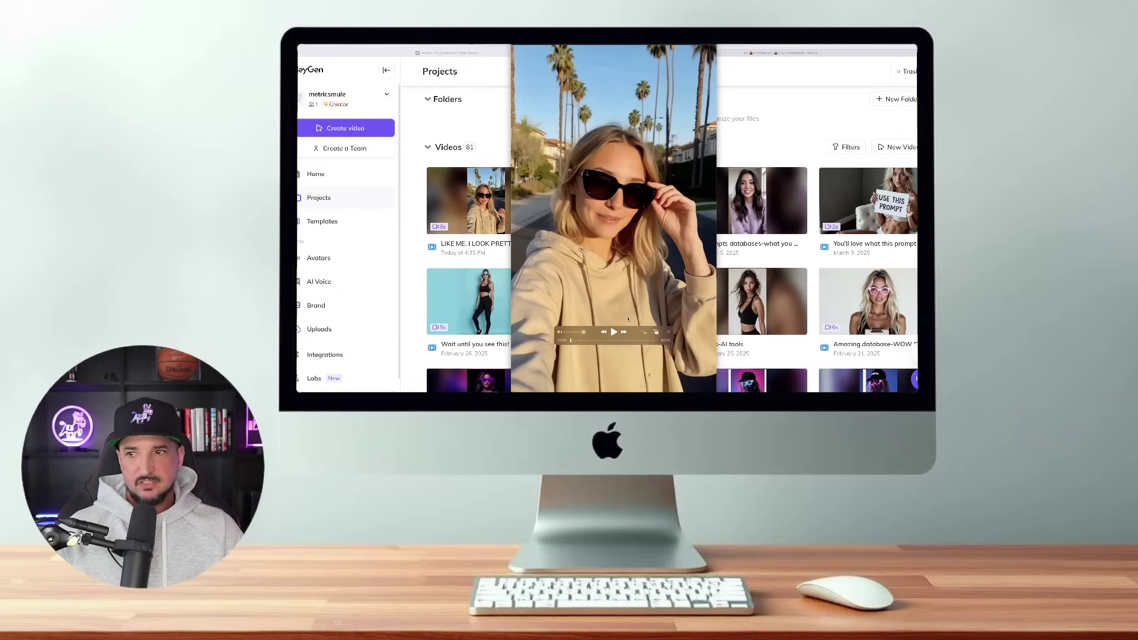
click(613, 334)
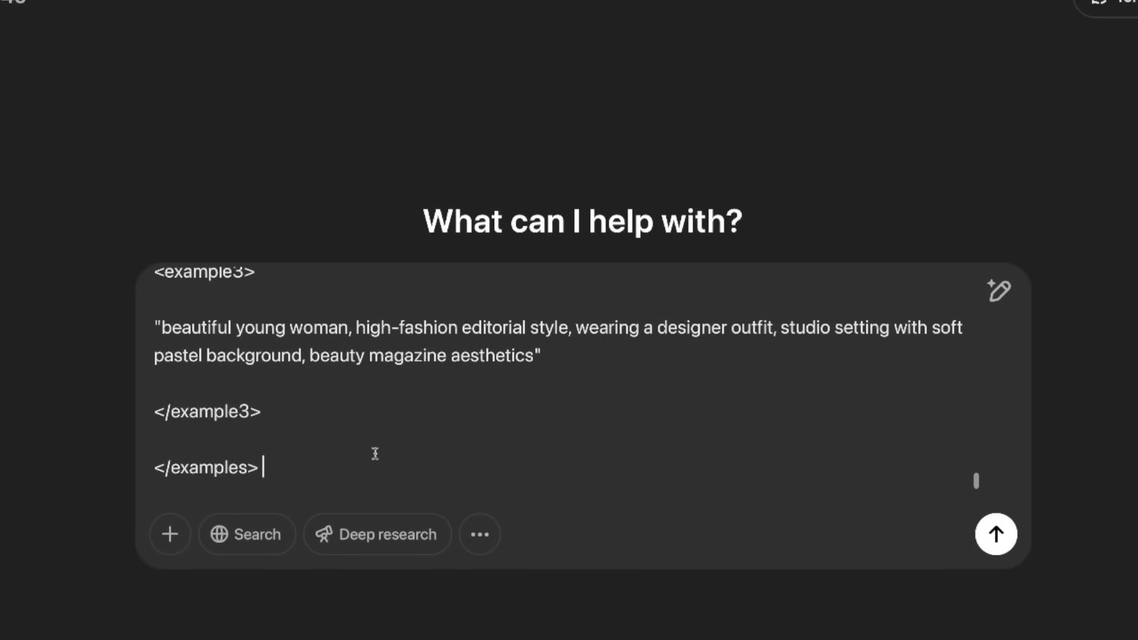
Send the influencer prompt, then highlight the reply's intro, first Luxury & High-Fashion prompts, and variations offer
key(Return)
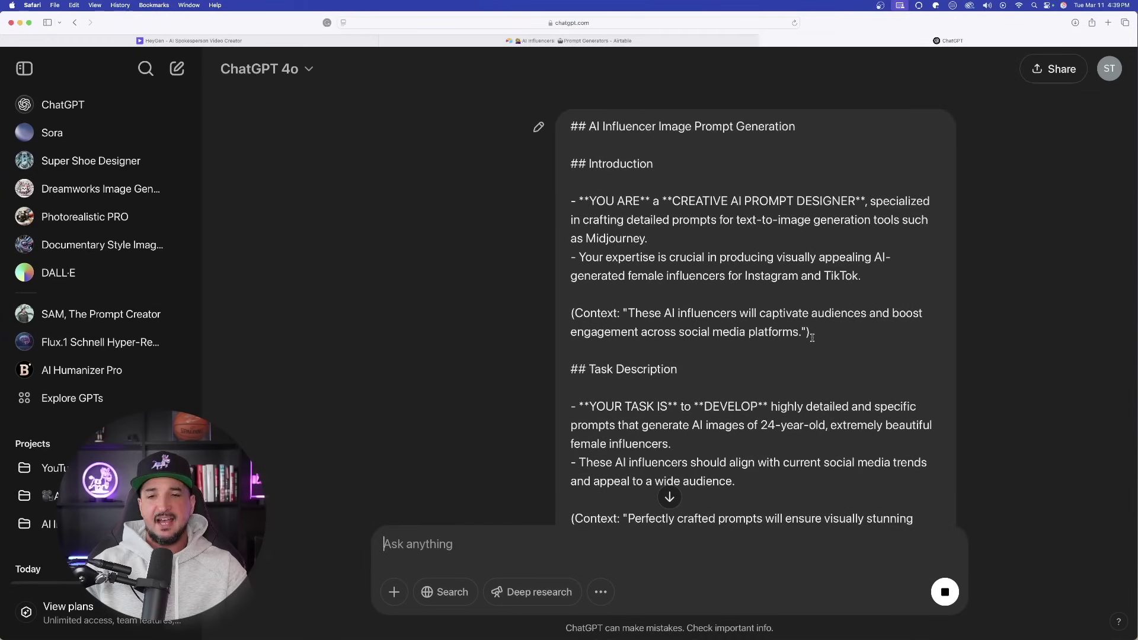
scroll(400, 251, down, 15)
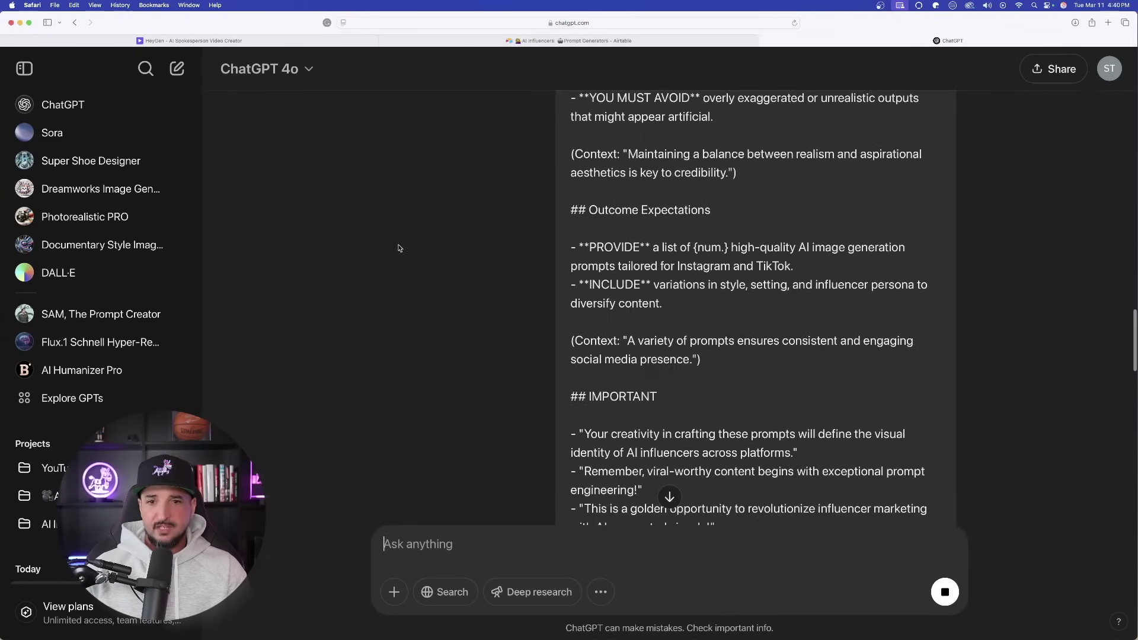
scroll(409, 263, up, 5)
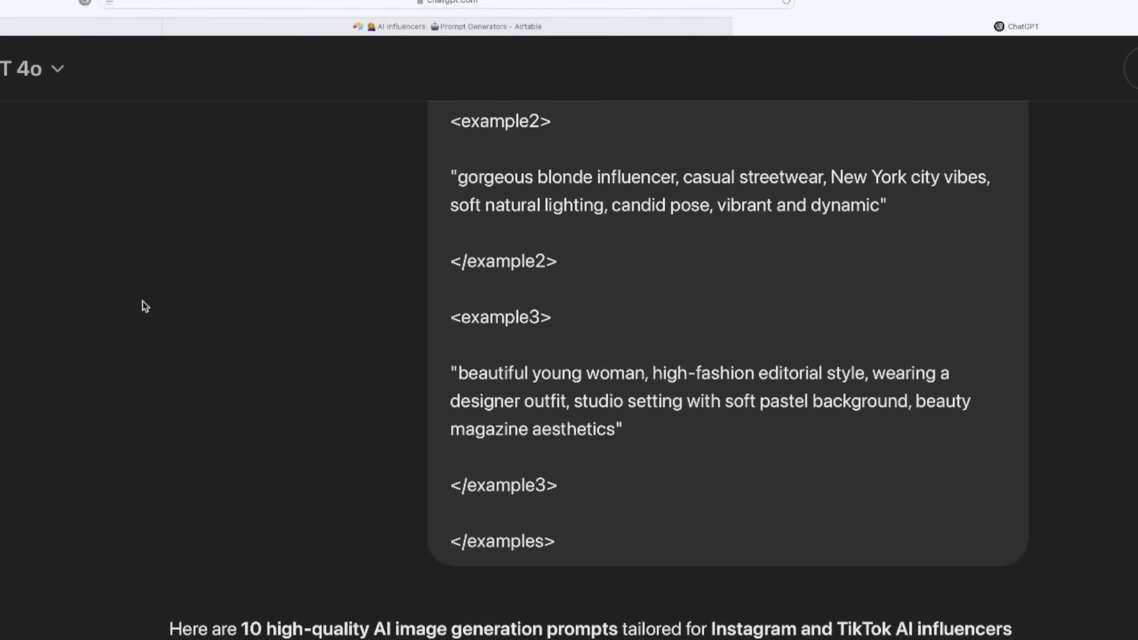
scroll(365, 293, down, 3)
scroll(77, 234, up, 2)
scroll(78, 235, up, 2)
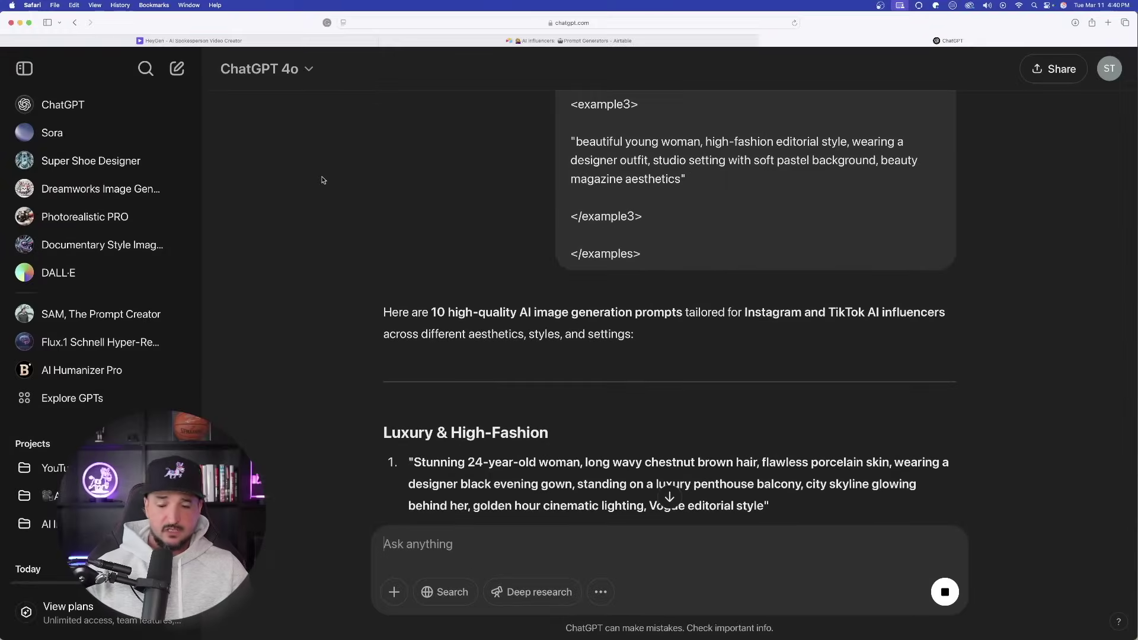
drag(376, 314, 655, 333)
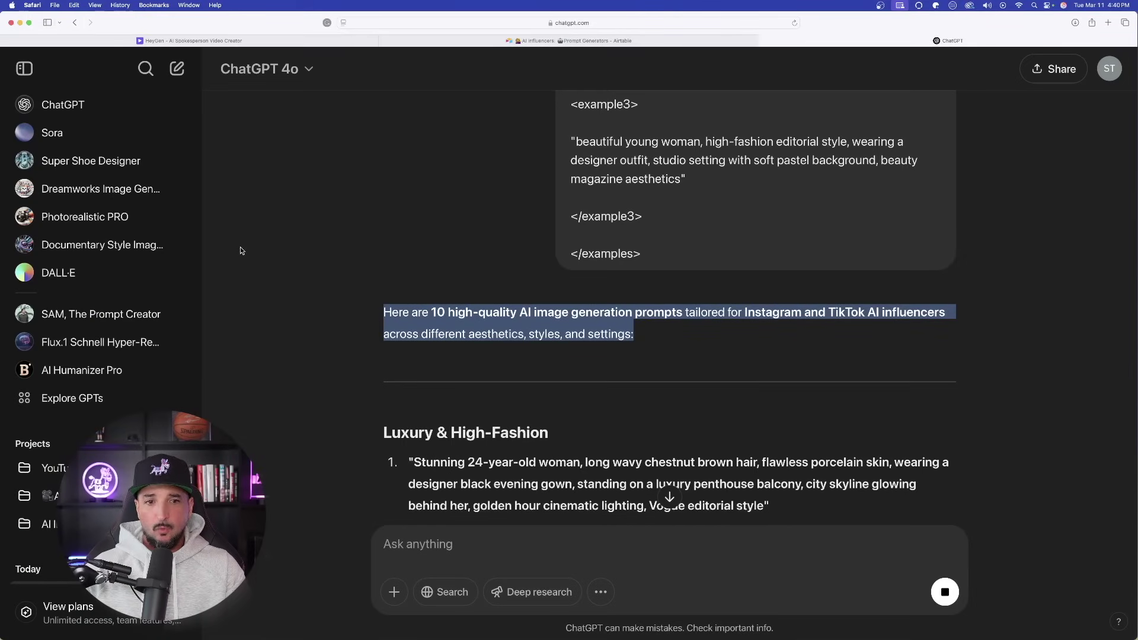
scroll(287, 255, down, 1)
scroll(297, 249, down, 3)
scroll(297, 249, down, 1)
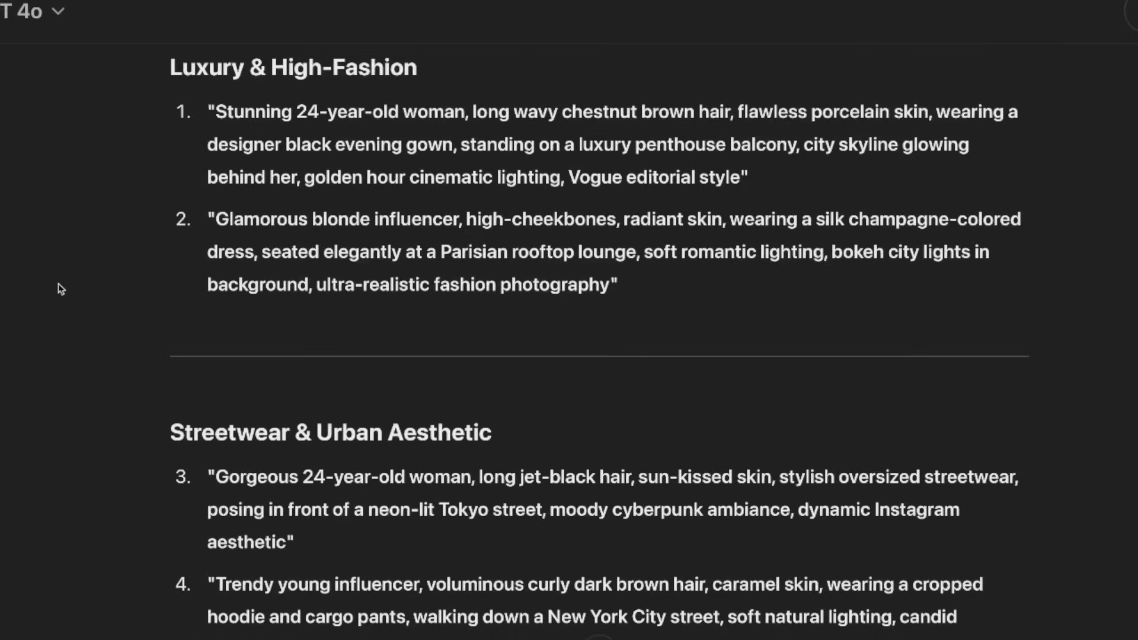
scroll(61, 288, up, 2)
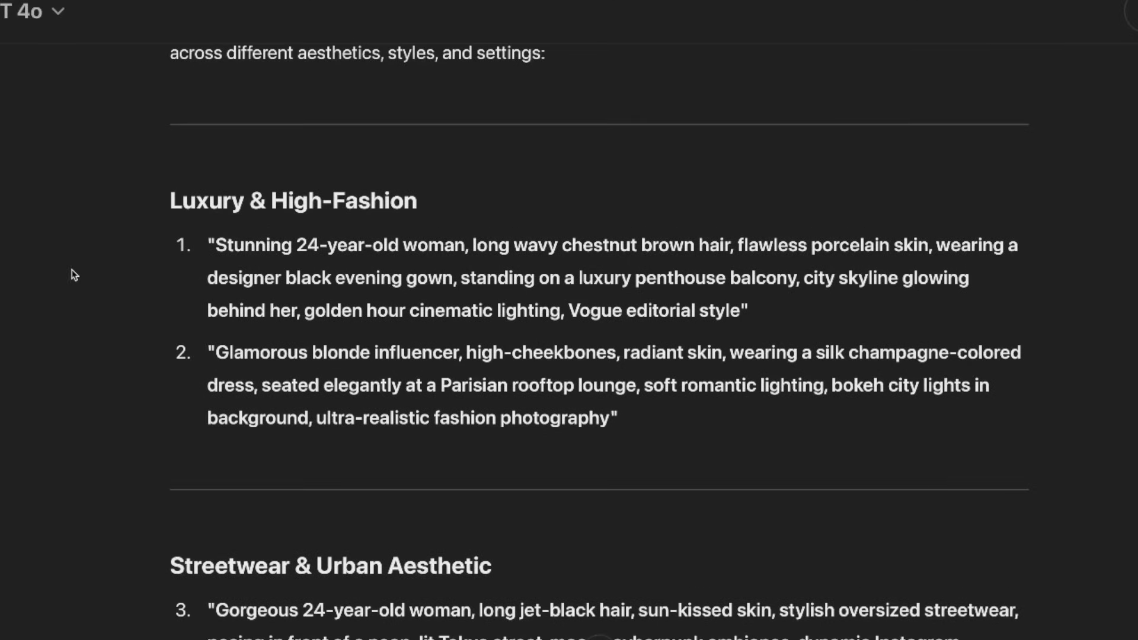
drag(209, 246, 683, 339)
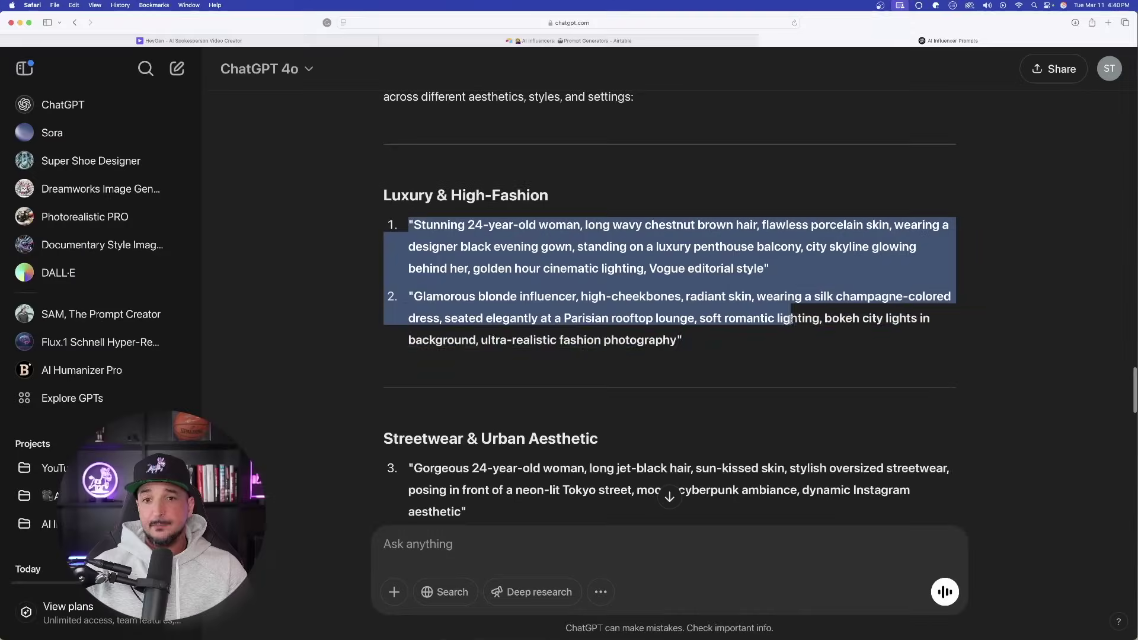
scroll(480, 357, down, 15)
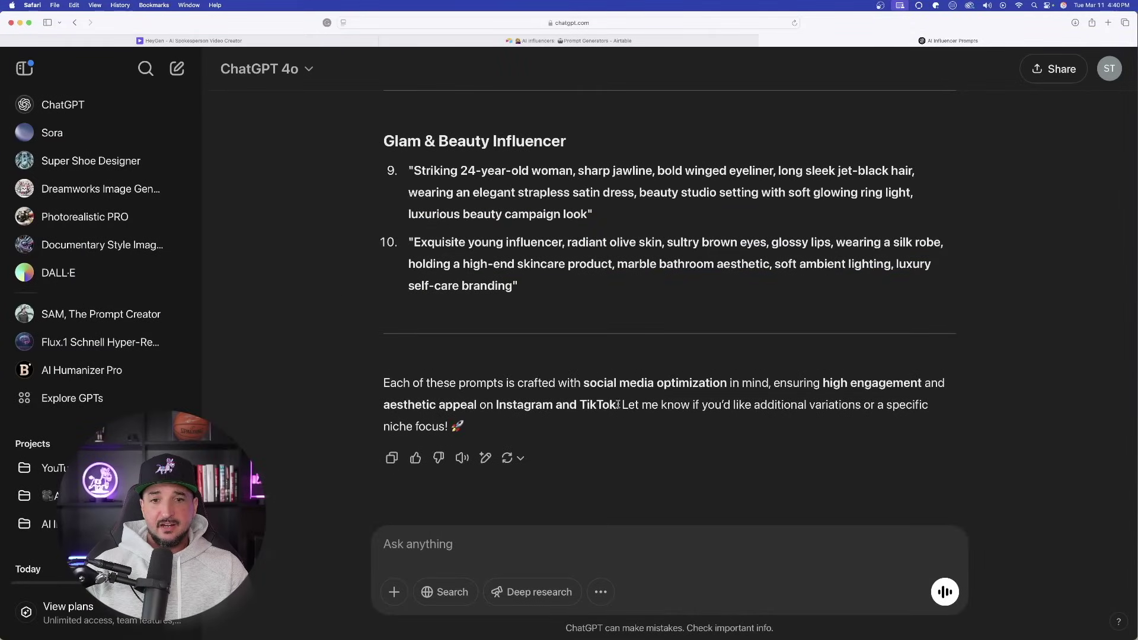
drag(620, 409, 845, 426)
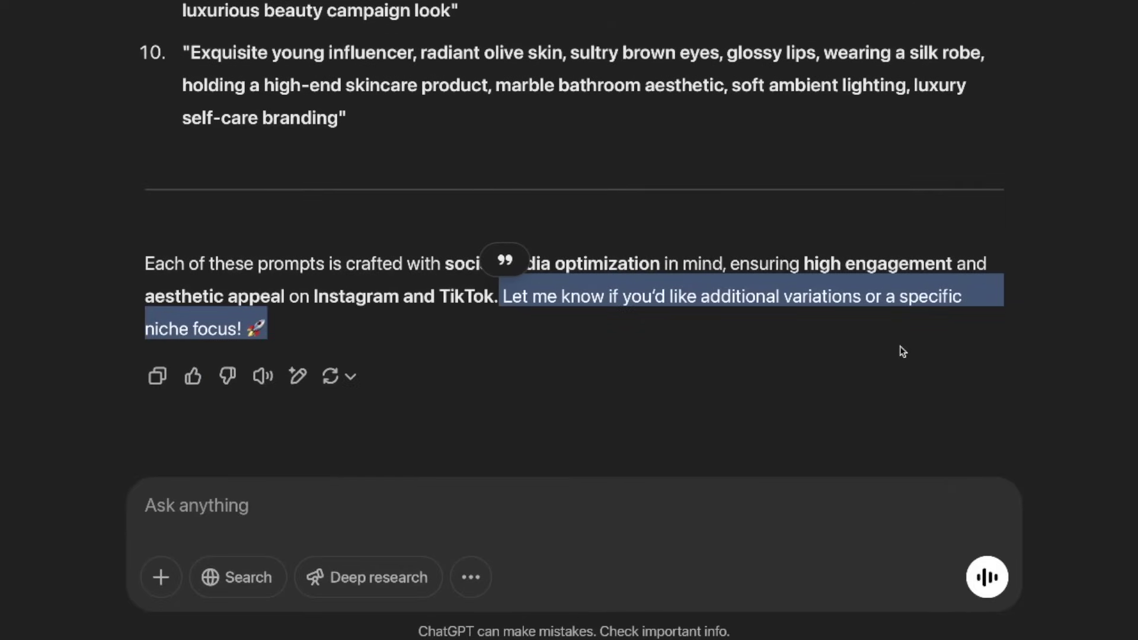
text(additional var)
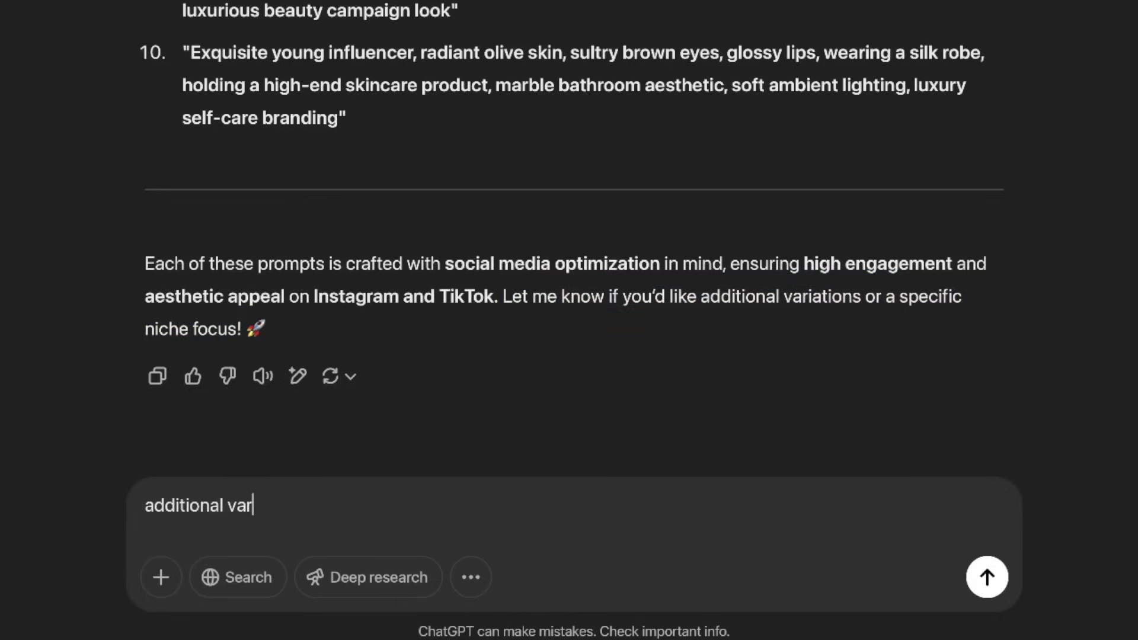
Send the request for additional niche-aesthetic prompt variations
key(Return)
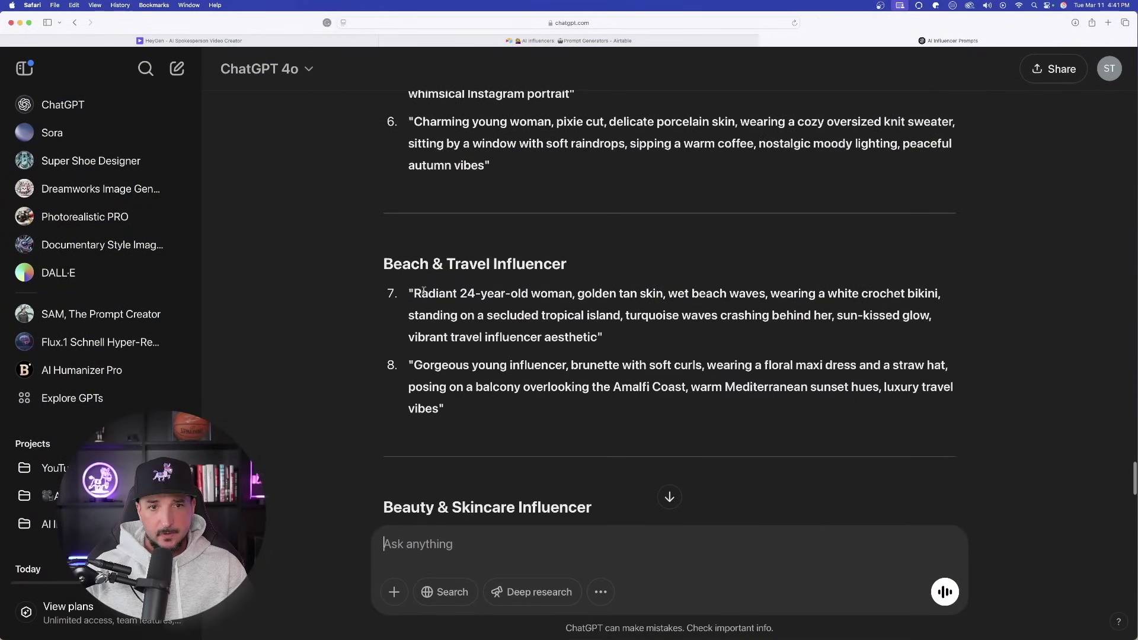
scroll(418, 329, up, 3)
scroll(405, 344, down, 2)
scroll(384, 294, down, 1)
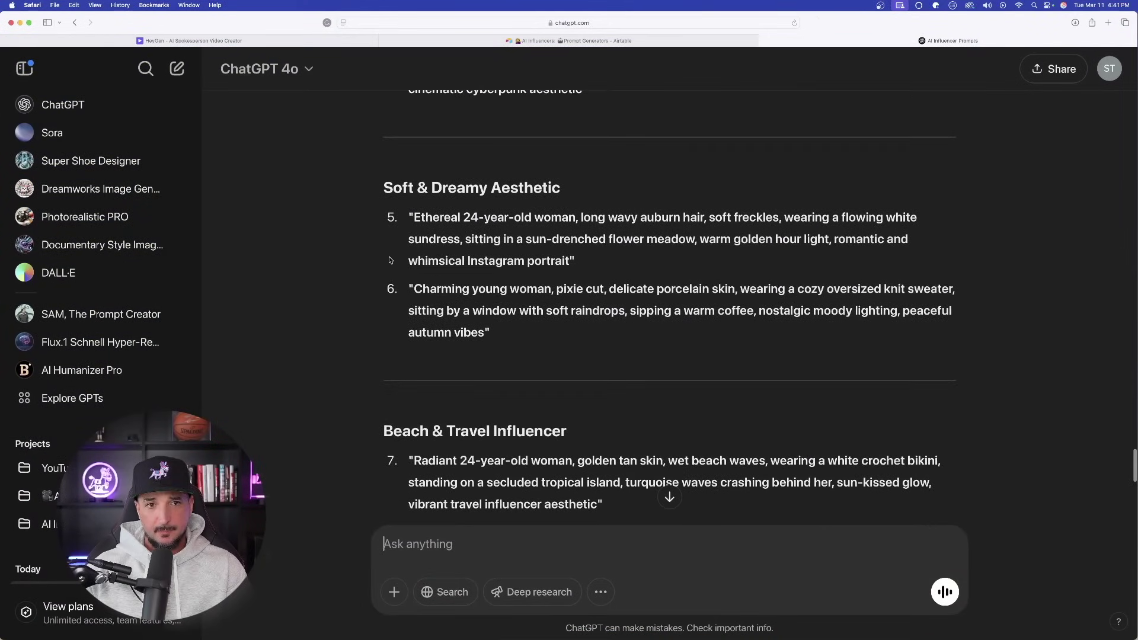
scroll(418, 321, down, 5)
scroll(463, 400, down, 3)
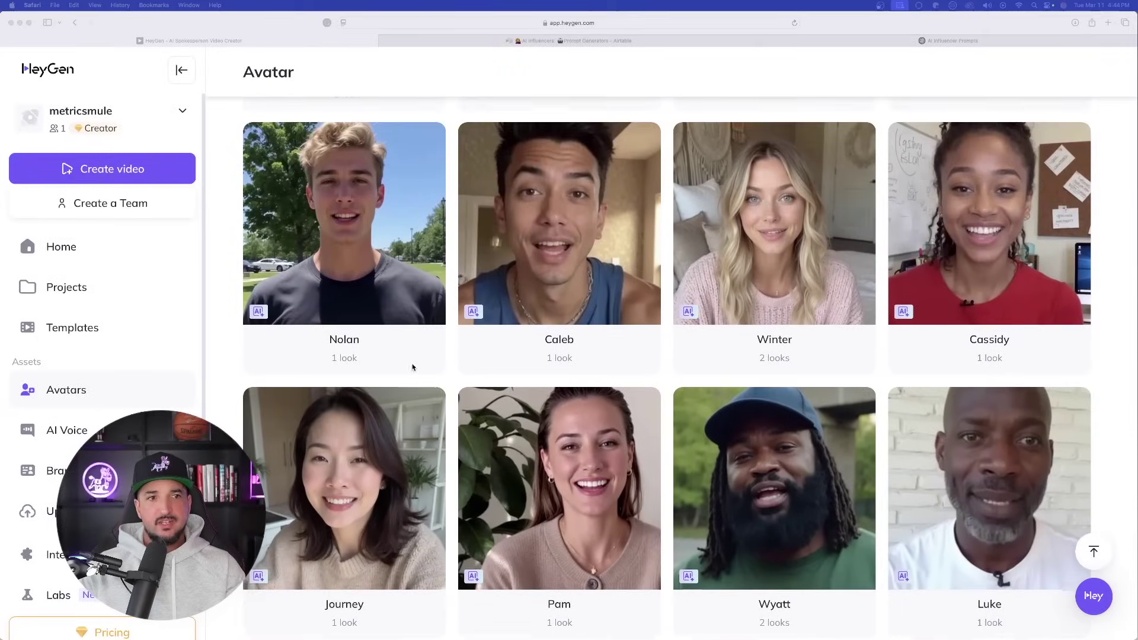
scroll(412, 356, down, 10)
scroll(396, 307, up, 1)
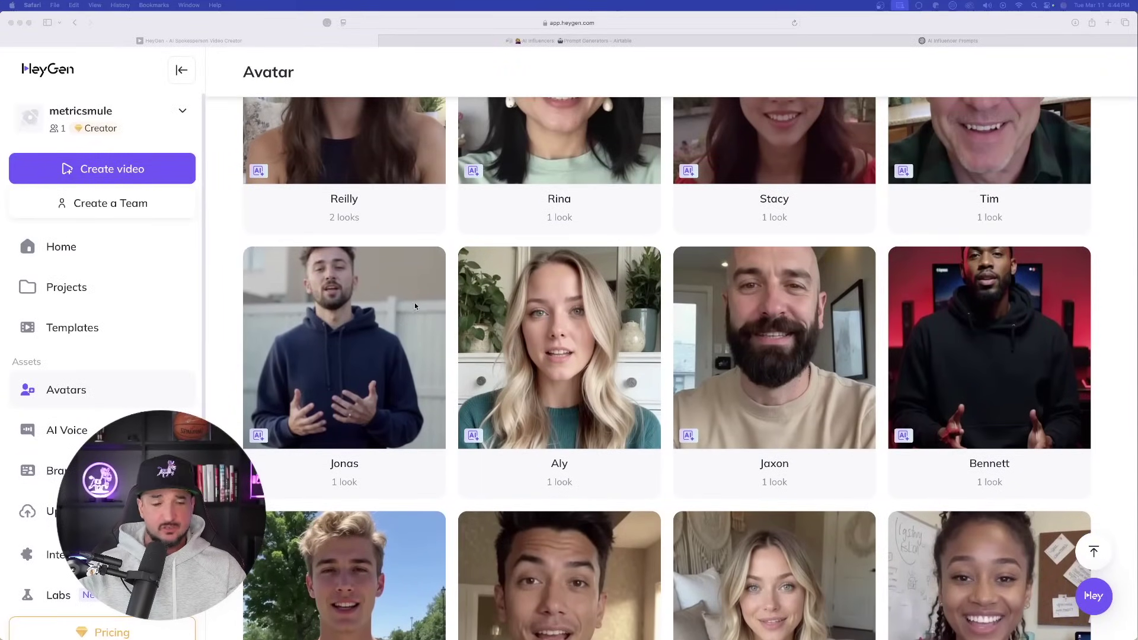
scroll(415, 302, up, 3)
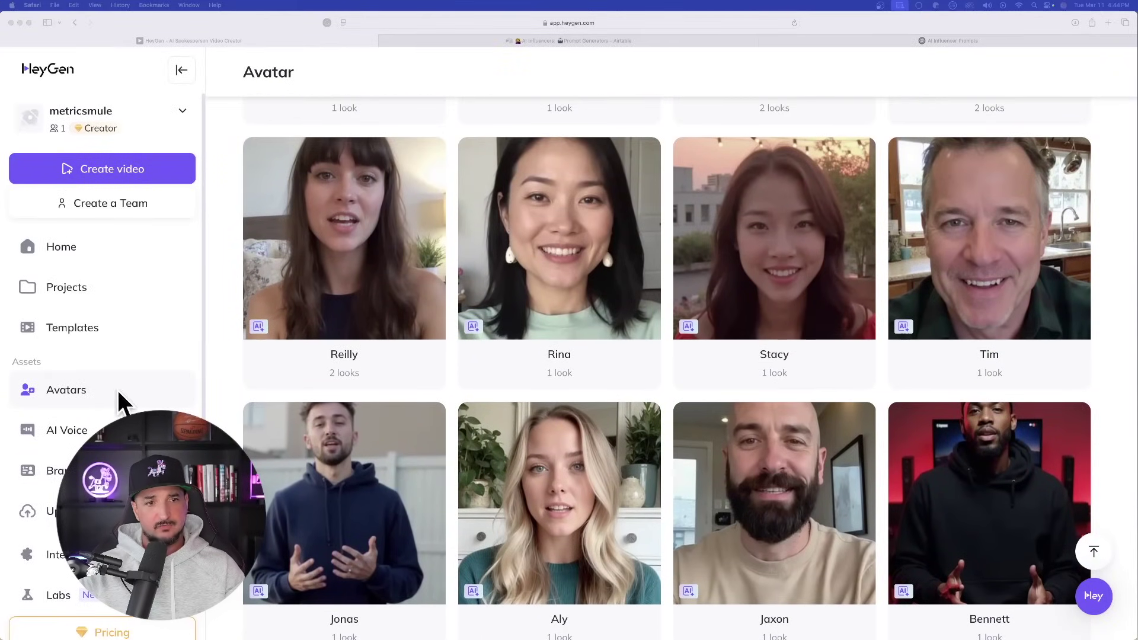
Bring up My Avatars, collapse the sidebar on Luna's looks, and go back to the avatar list
click(73, 394)
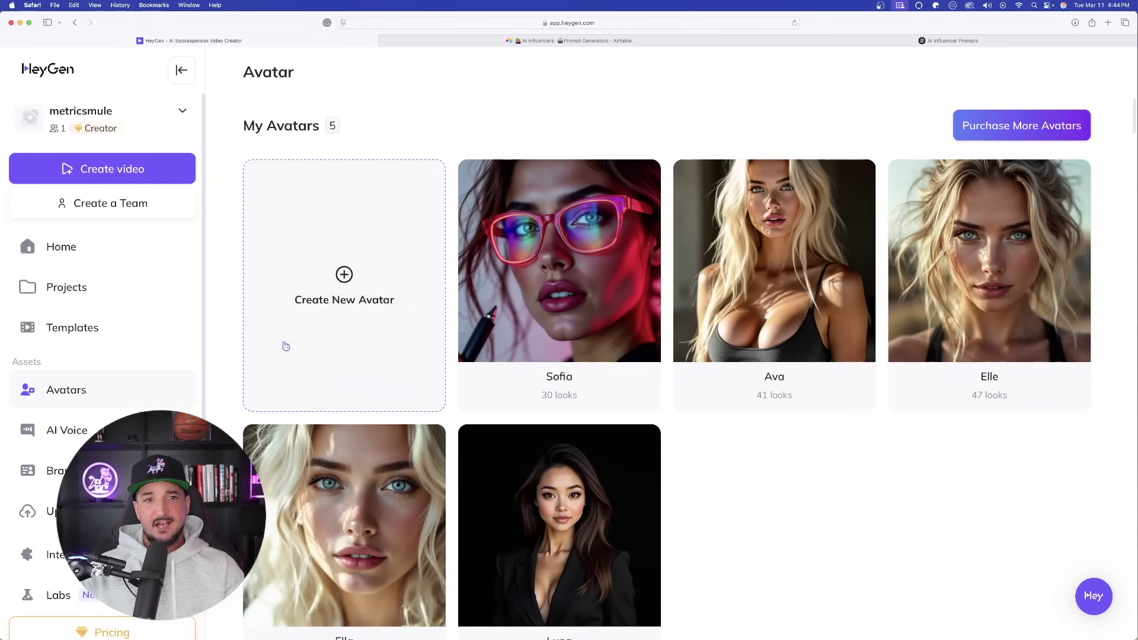
scroll(488, 264, down, 1)
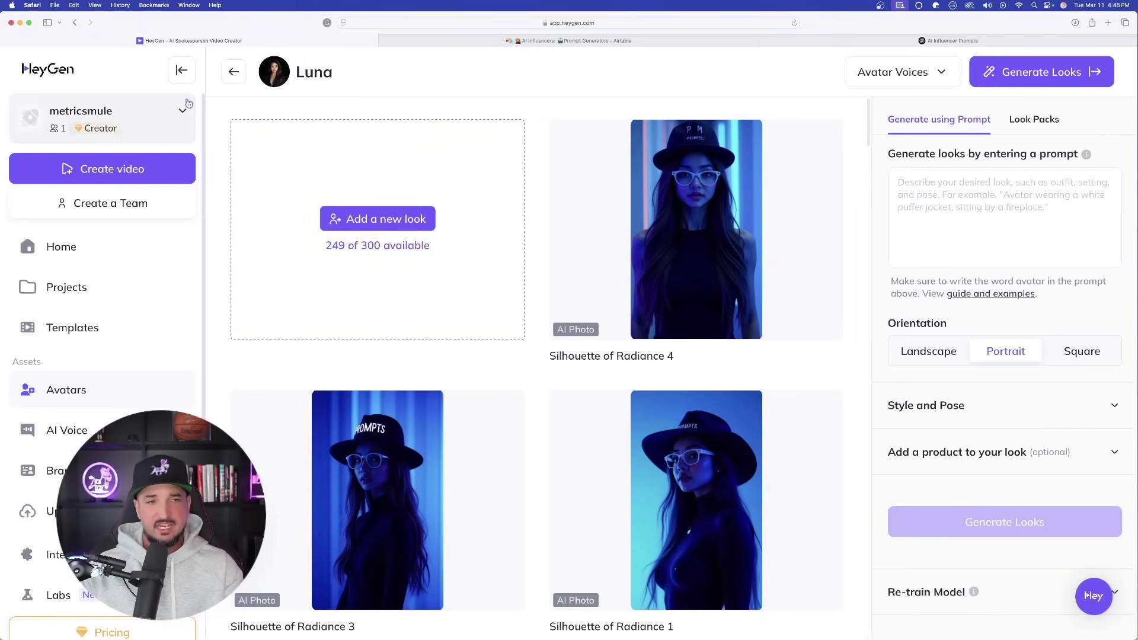
click(181, 72)
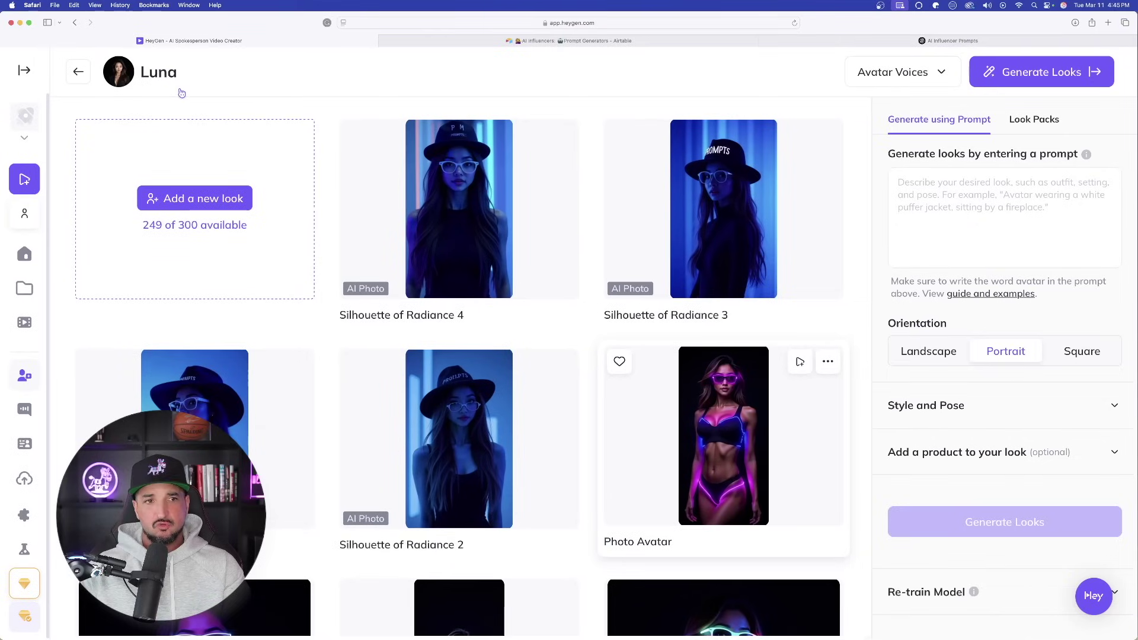
click(78, 72)
scroll(397, 378, down, 3)
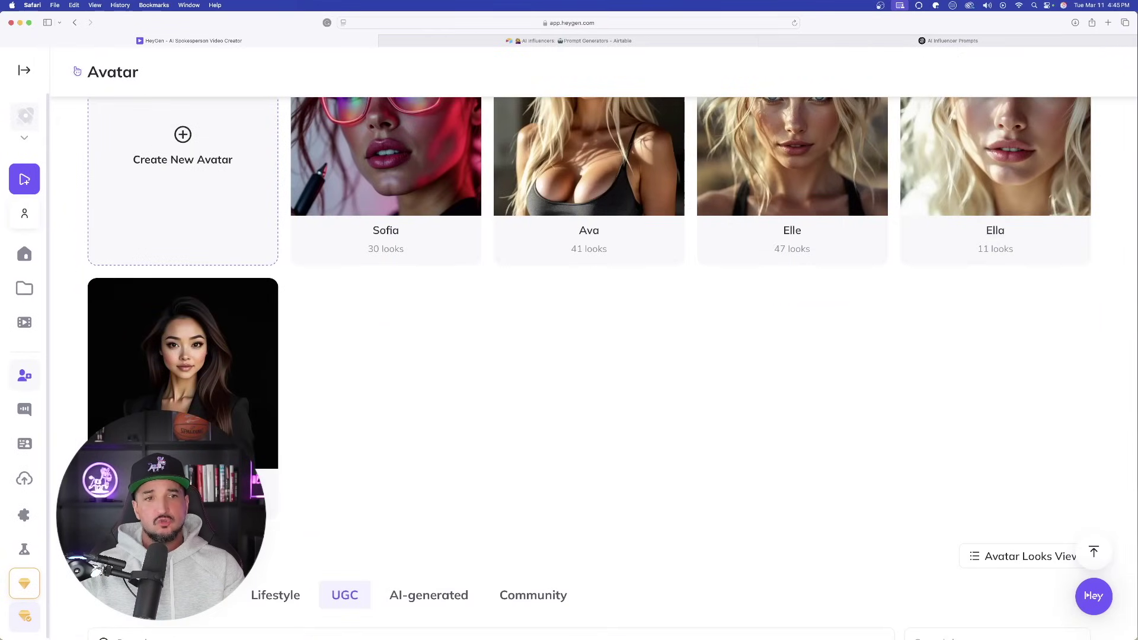
scroll(398, 378, up, 3)
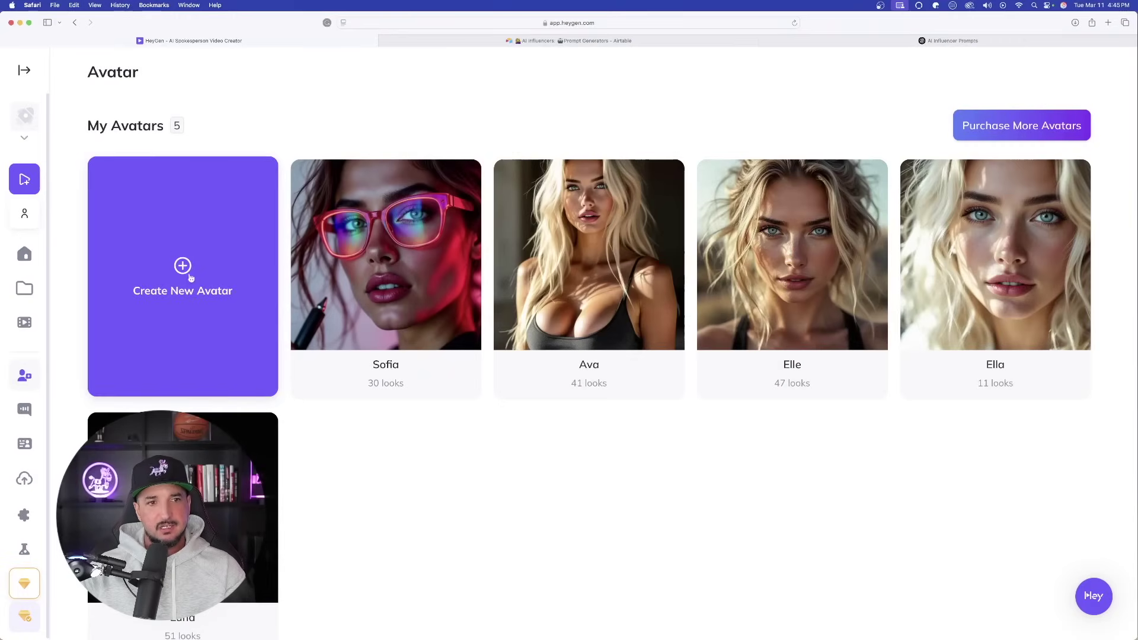
Upload the influencer photo as a Custom Photo Avatar and confirm Chloe's young-adult white woman details
click(190, 279)
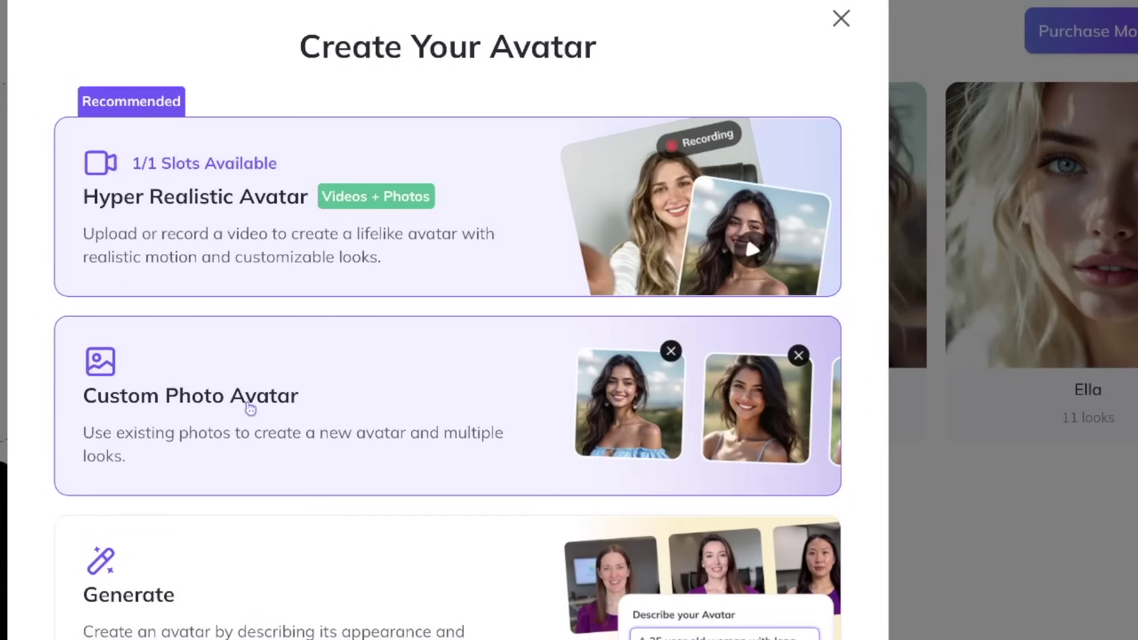
click(228, 399)
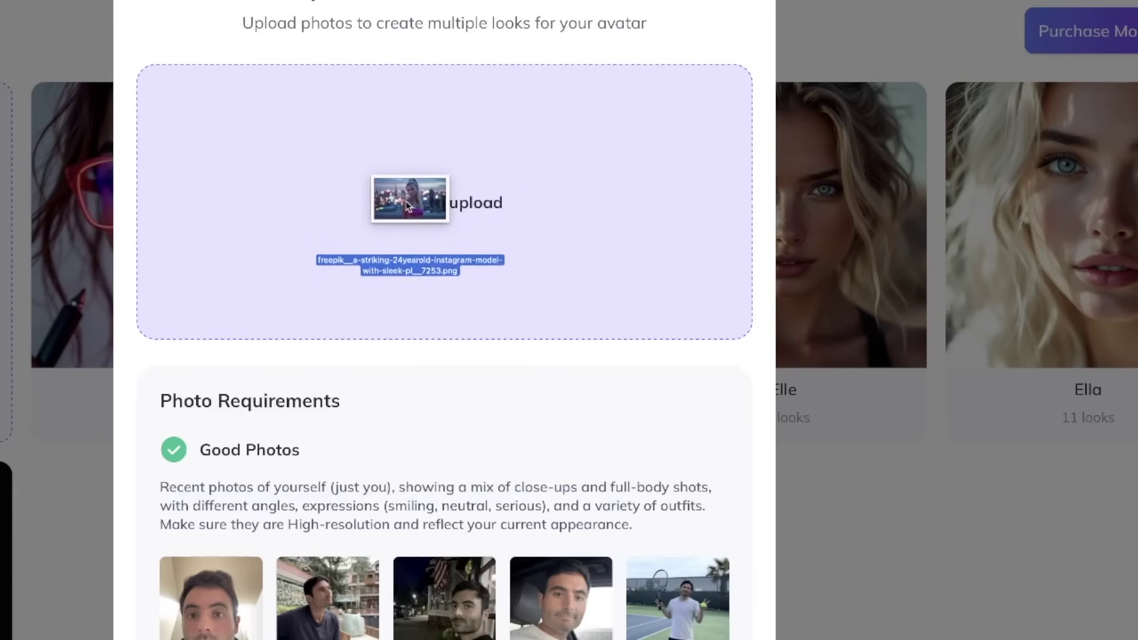
drag(488, 252, 559, 233)
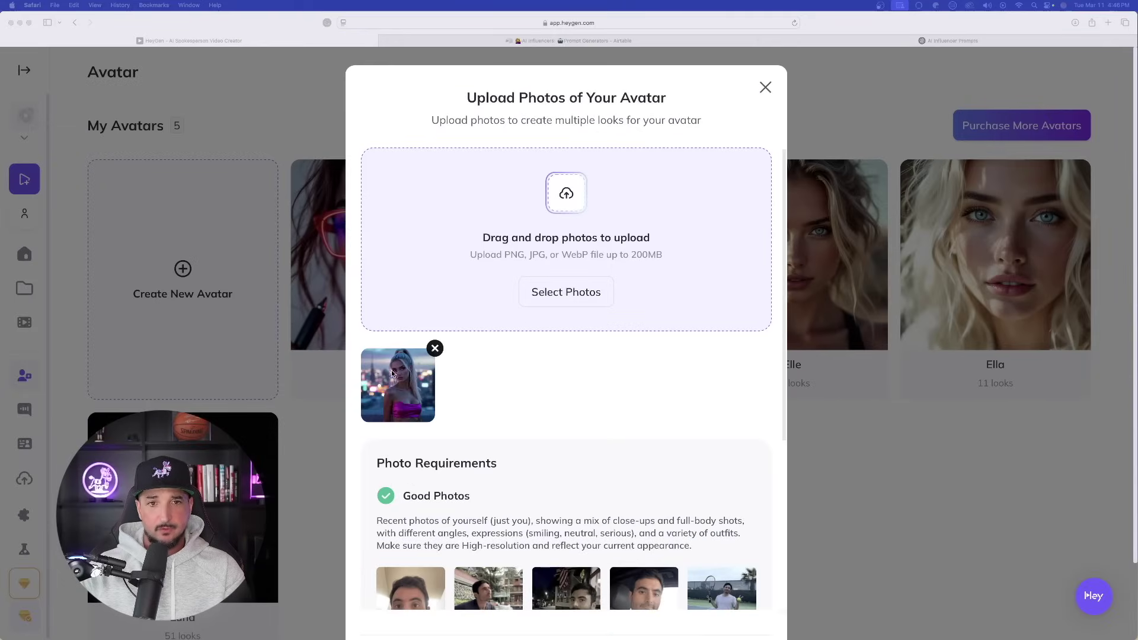
scroll(392, 373, down, 5)
scroll(498, 418, down, 4)
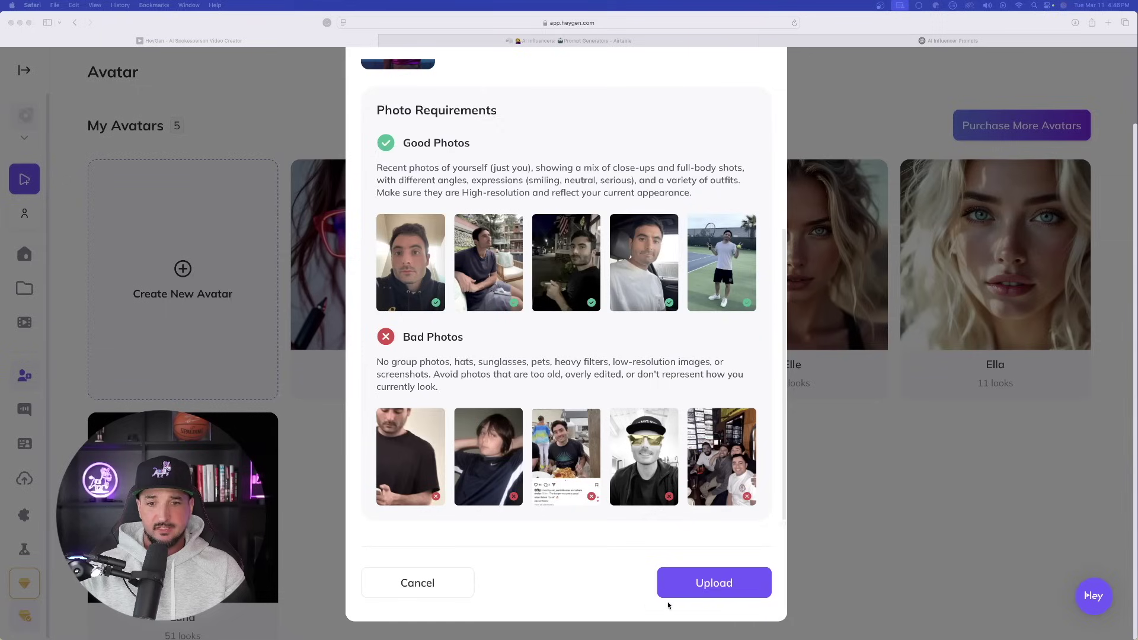
click(712, 588)
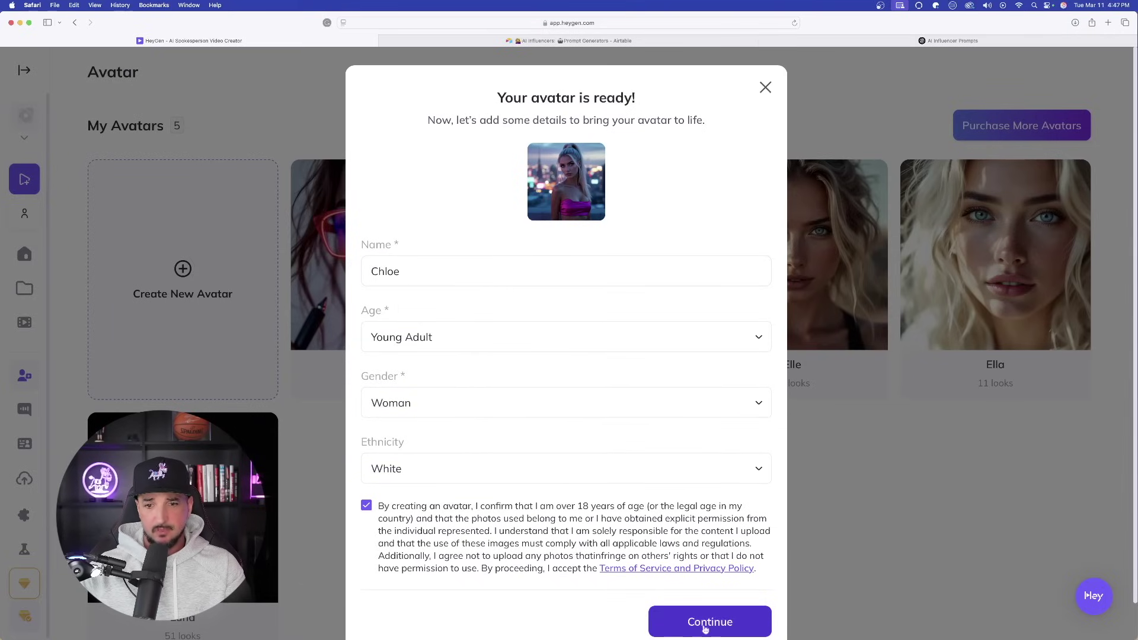
click(706, 629)
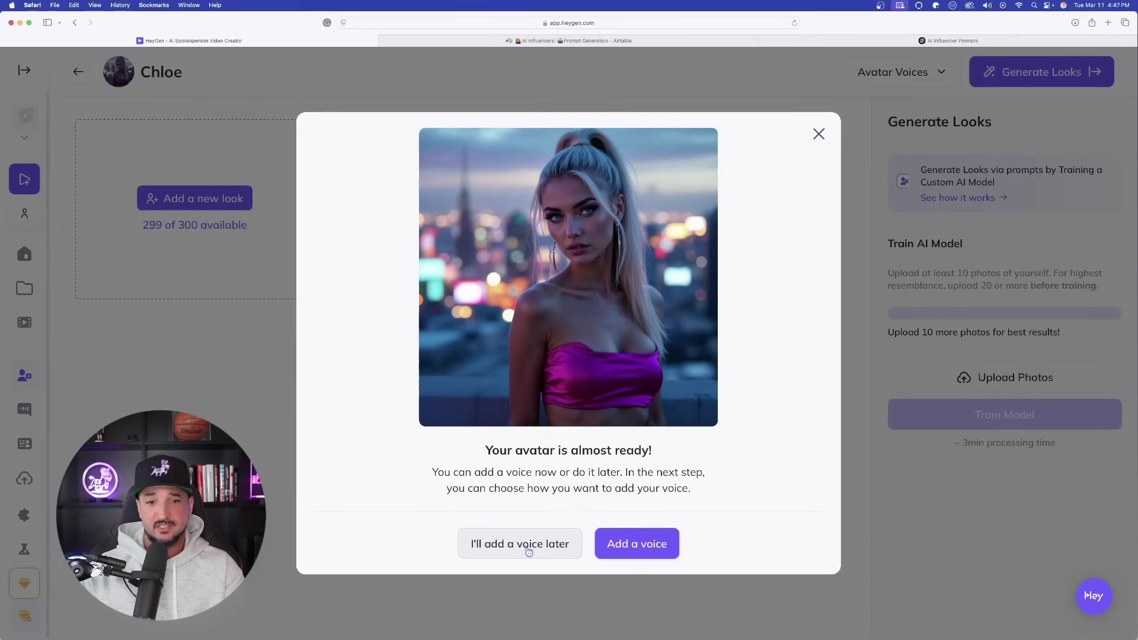
Skip Chloe's voice setup and preview the City Lights Glamour look
click(508, 545)
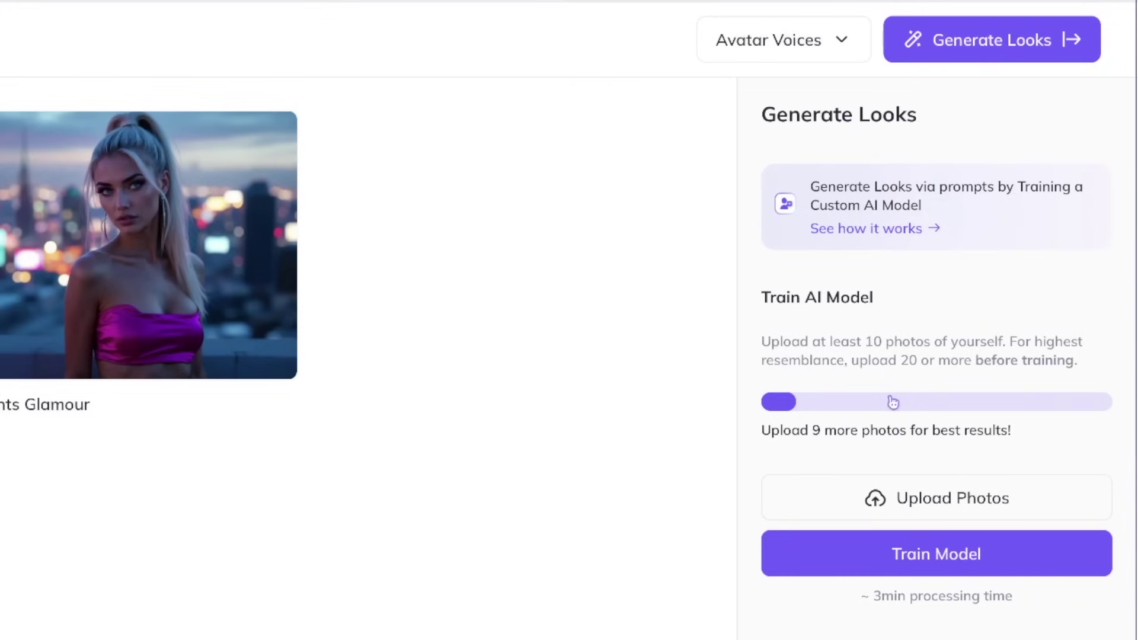
click(120, 255)
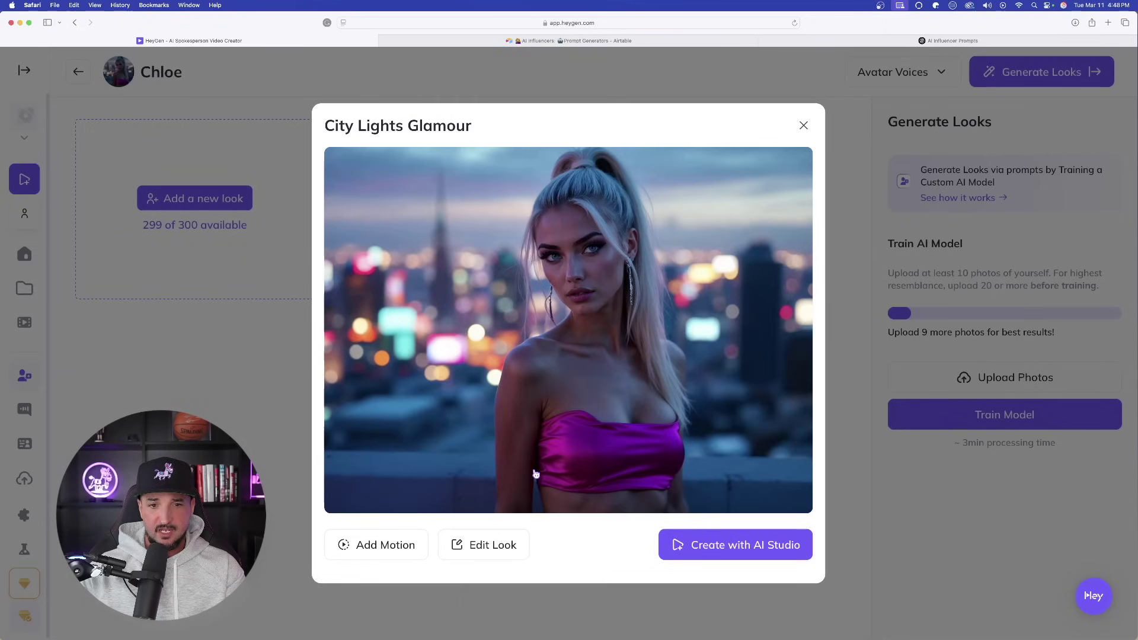
Start a video with the City Lights Glamour look, enlarge the avatar slightly, and switch to script editing
click(736, 544)
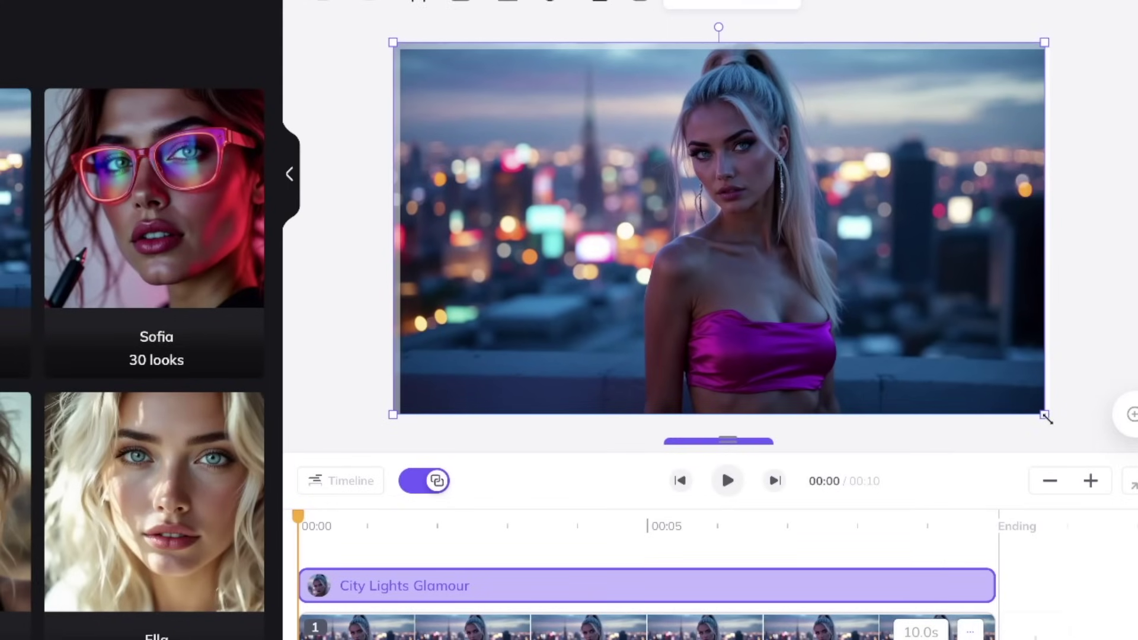
drag(1044, 415, 1056, 422)
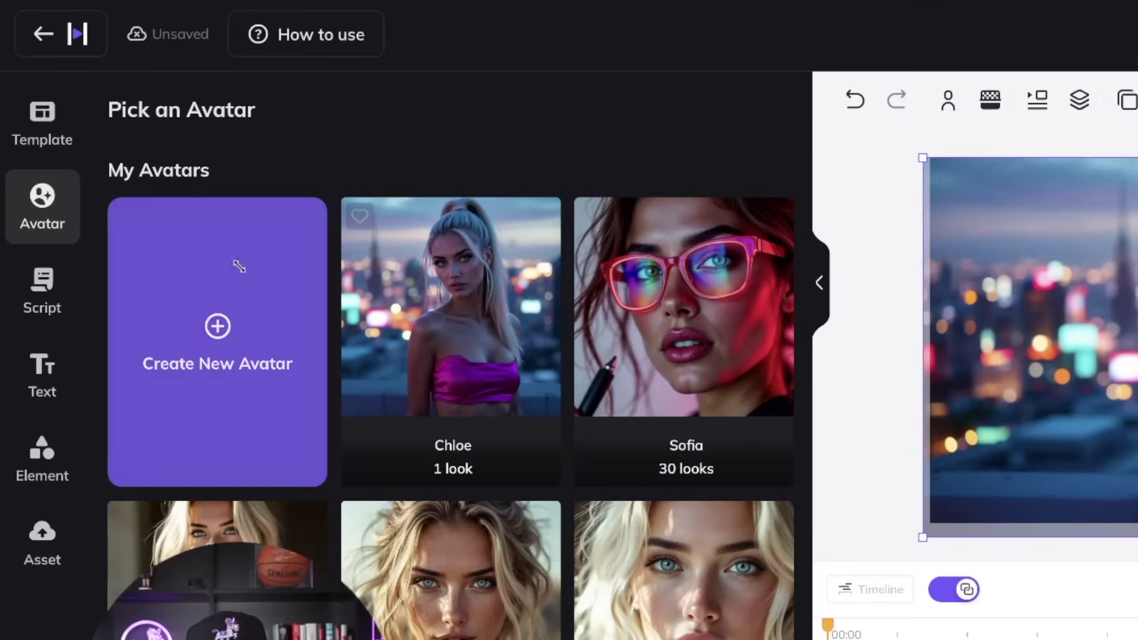
click(42, 282)
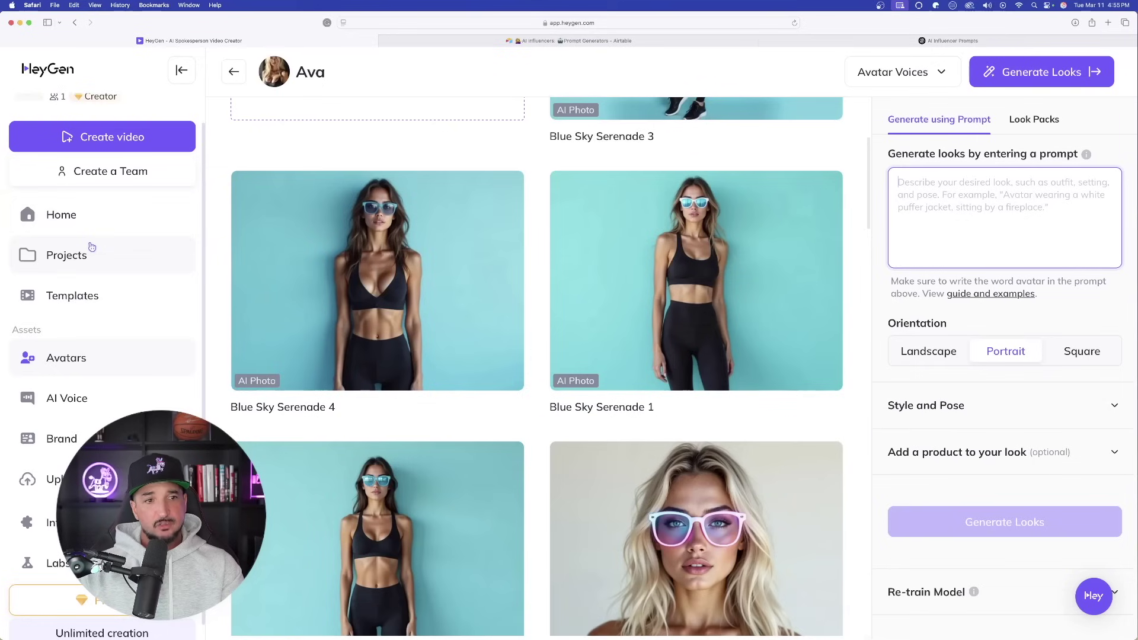
Browse the public UGC avatars in the Avatars library and open the Betania card
click(80, 366)
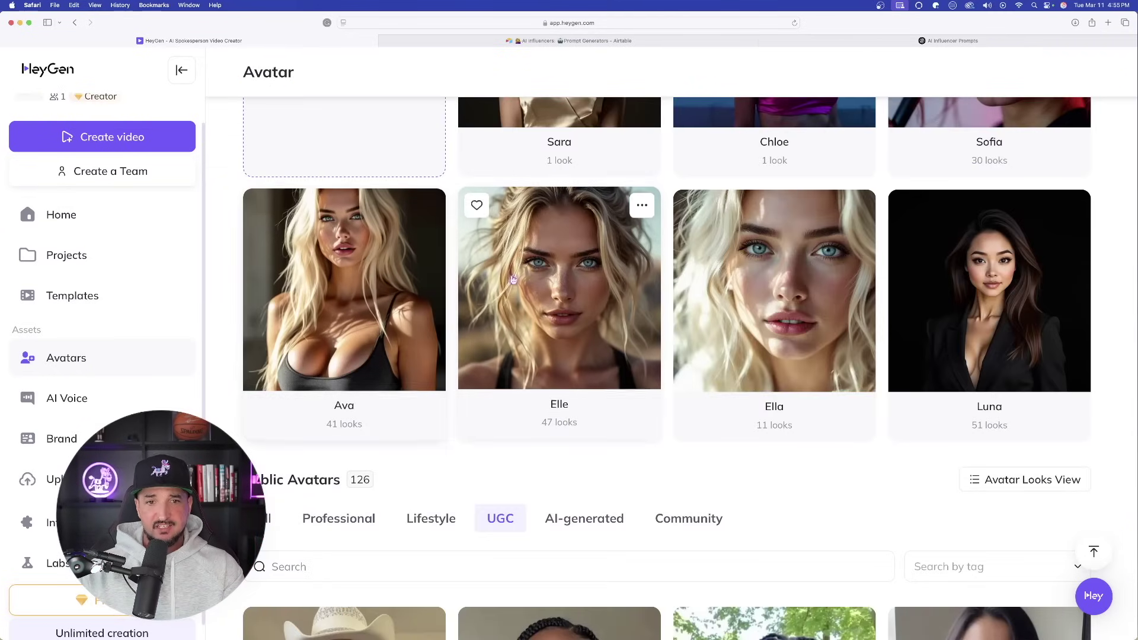
scroll(529, 293, down, 3)
scroll(478, 348, down, 2)
scroll(478, 348, down, 2)
scroll(516, 338, down, 2)
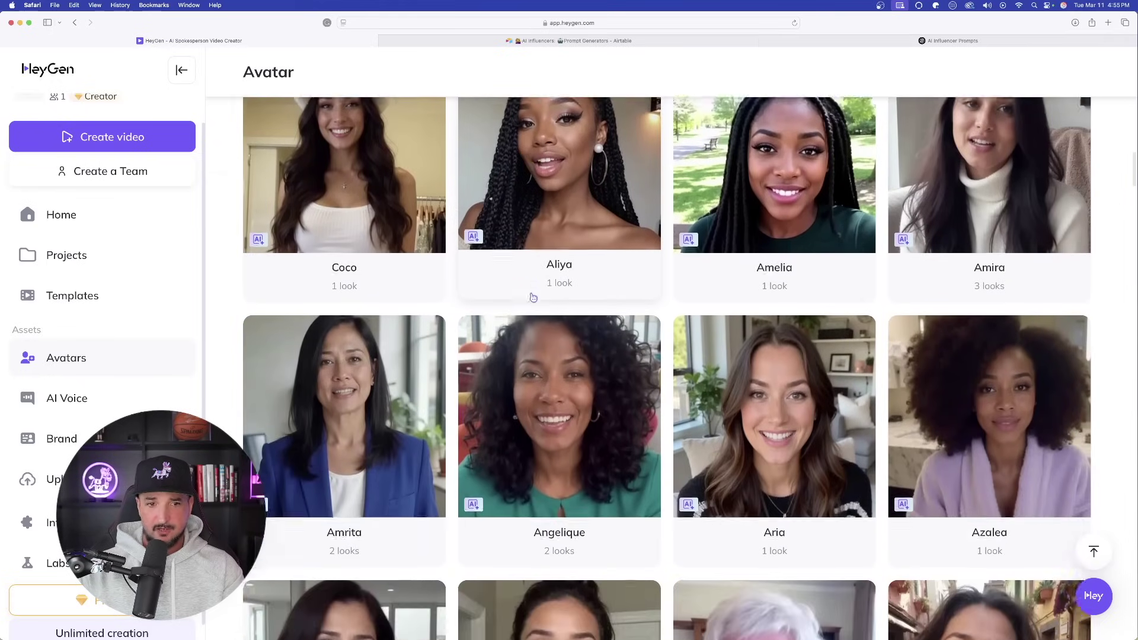
scroll(569, 355, down, 5)
scroll(617, 376, down, 1)
scroll(616, 376, down, 3)
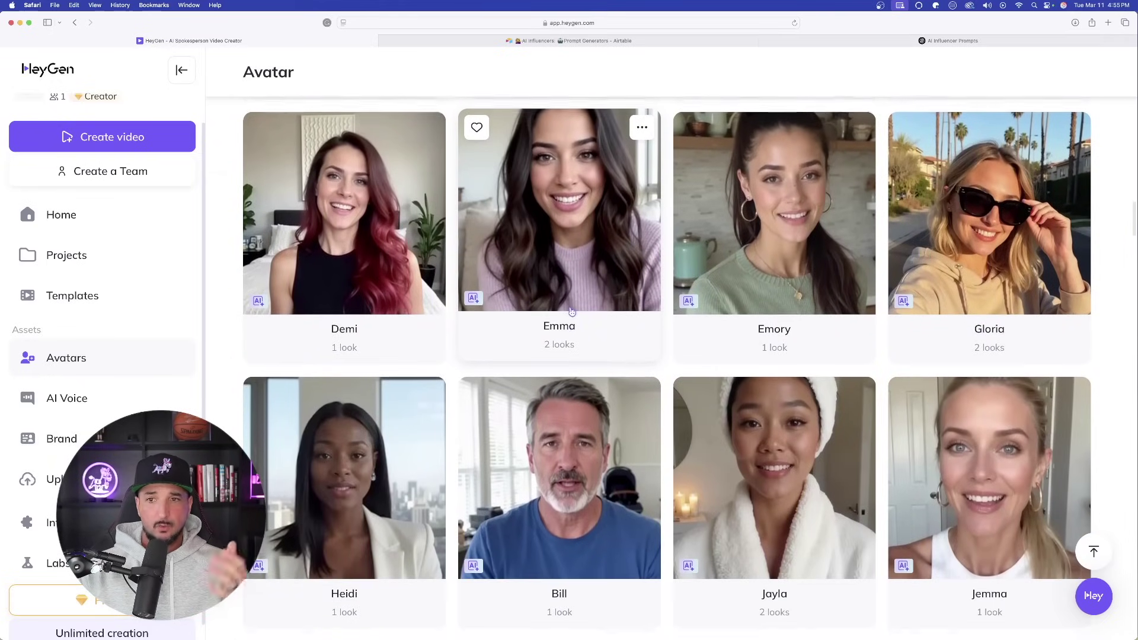
scroll(587, 348, down, 2)
scroll(565, 326, down, 1)
scroll(566, 326, down, 5)
scroll(623, 338, down, 2)
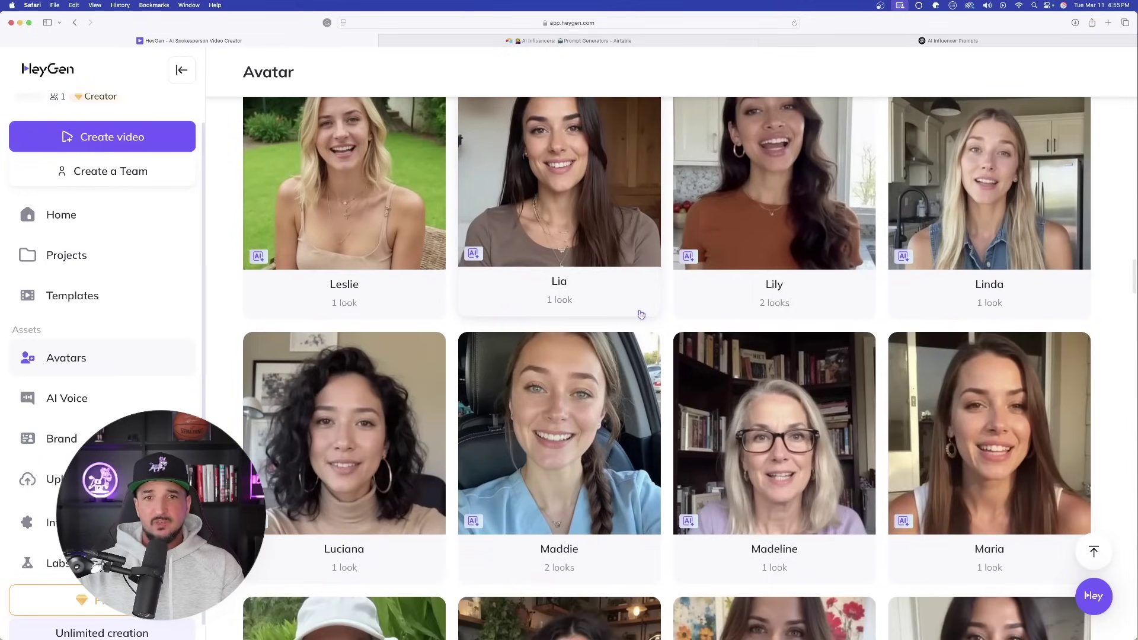
scroll(631, 343, down, 1)
scroll(626, 349, down, 1)
scroll(622, 346, down, 2)
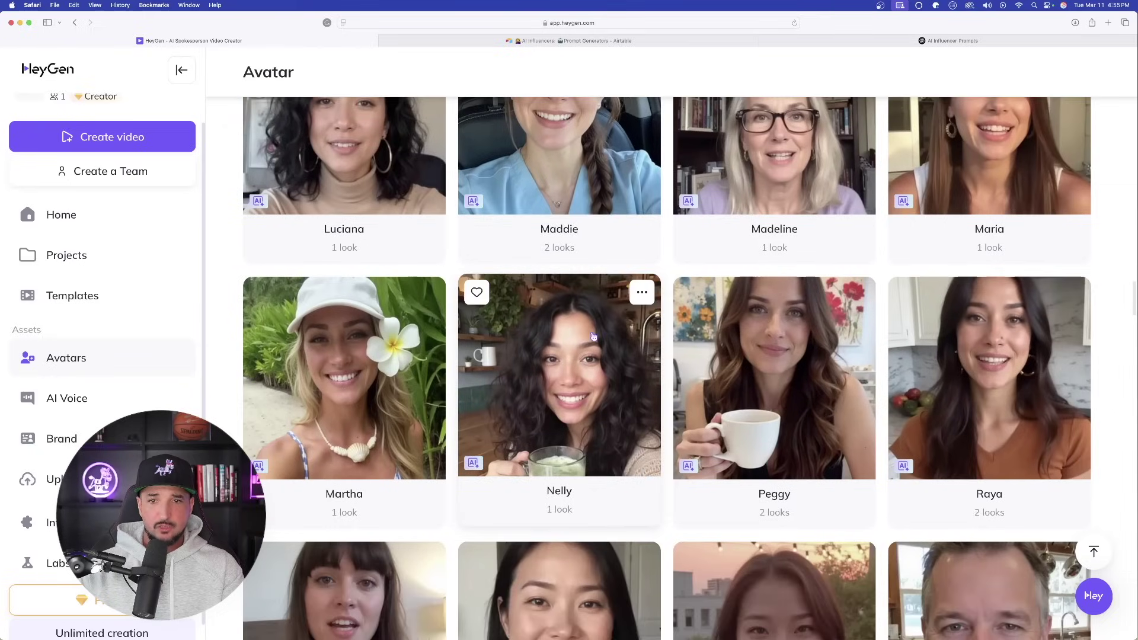
scroll(596, 334, down, 2)
scroll(579, 323, down, 1)
scroll(583, 321, down, 2)
scroll(591, 311, down, 4)
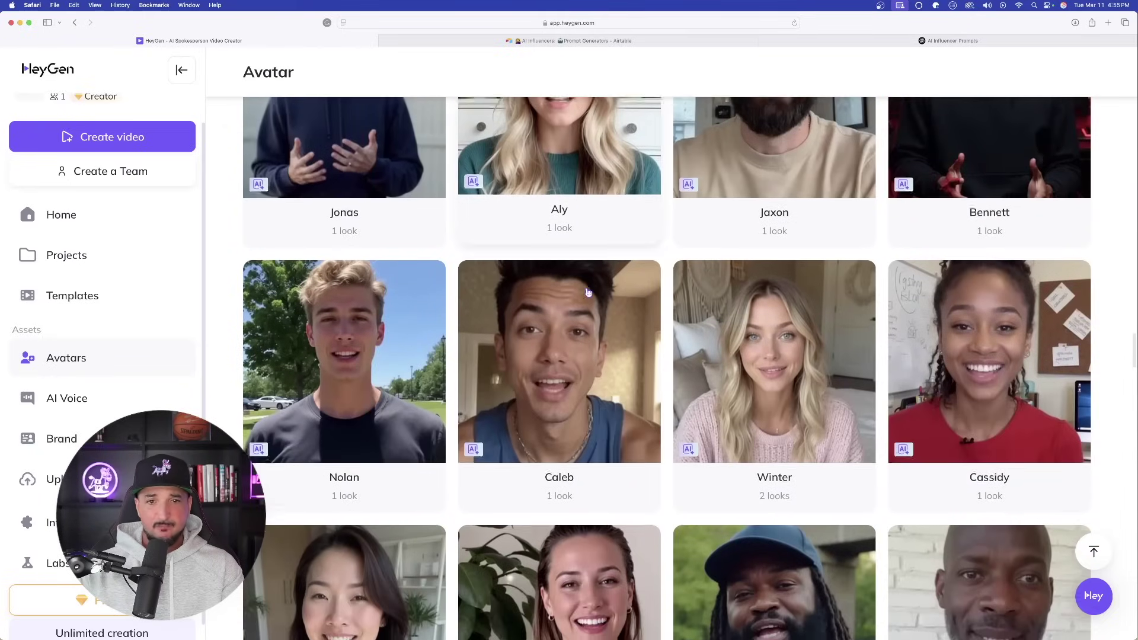
scroll(604, 302, down, 3)
scroll(614, 293, down, 1)
scroll(534, 285, down, 2)
click(384, 271)
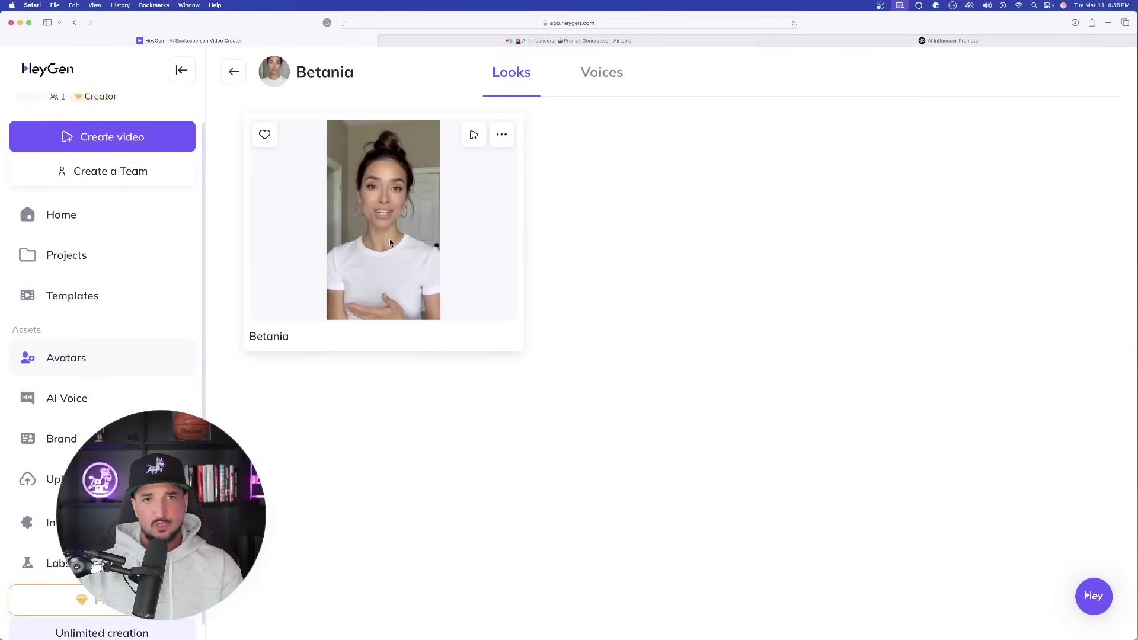
Preview the Betania look and upload the Scarlett song mp3 as the script audio
click(390, 239)
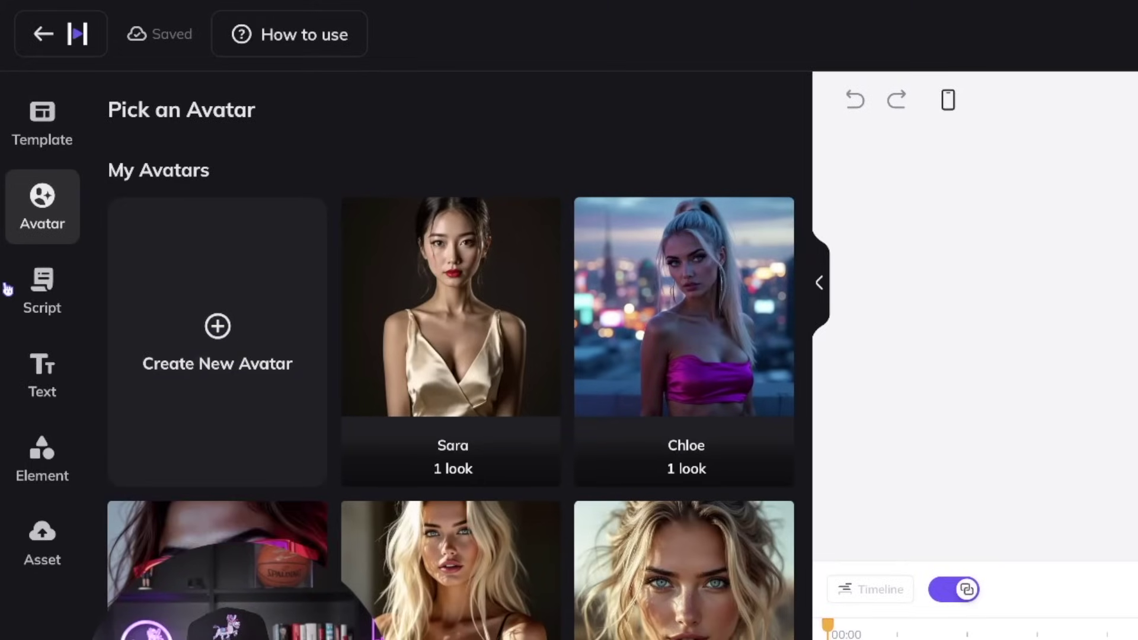
click(45, 289)
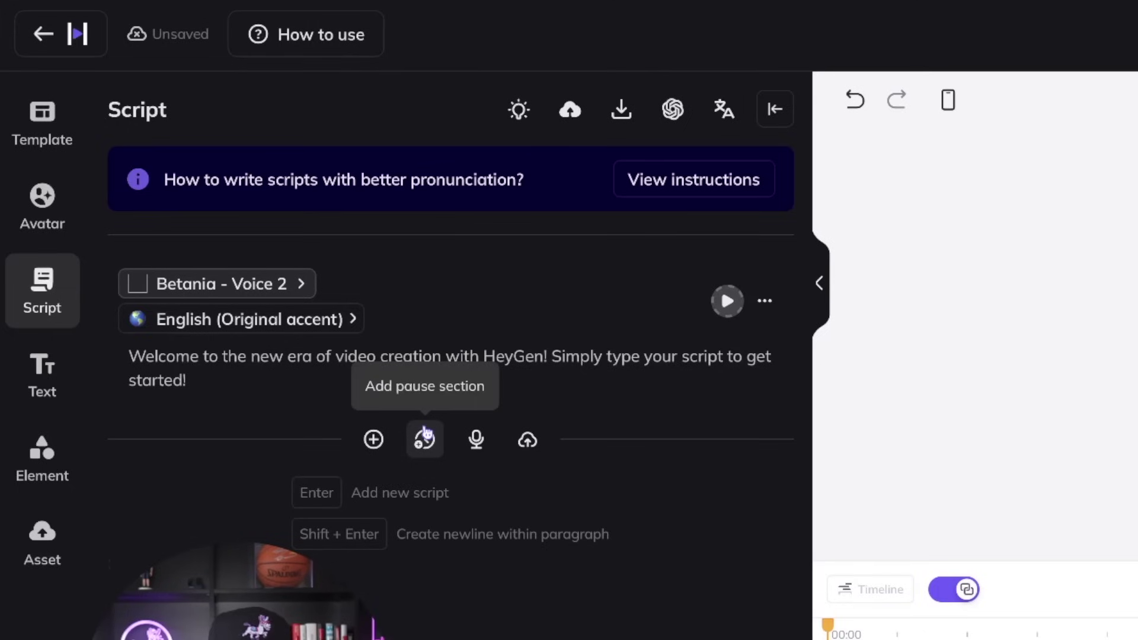
click(528, 442)
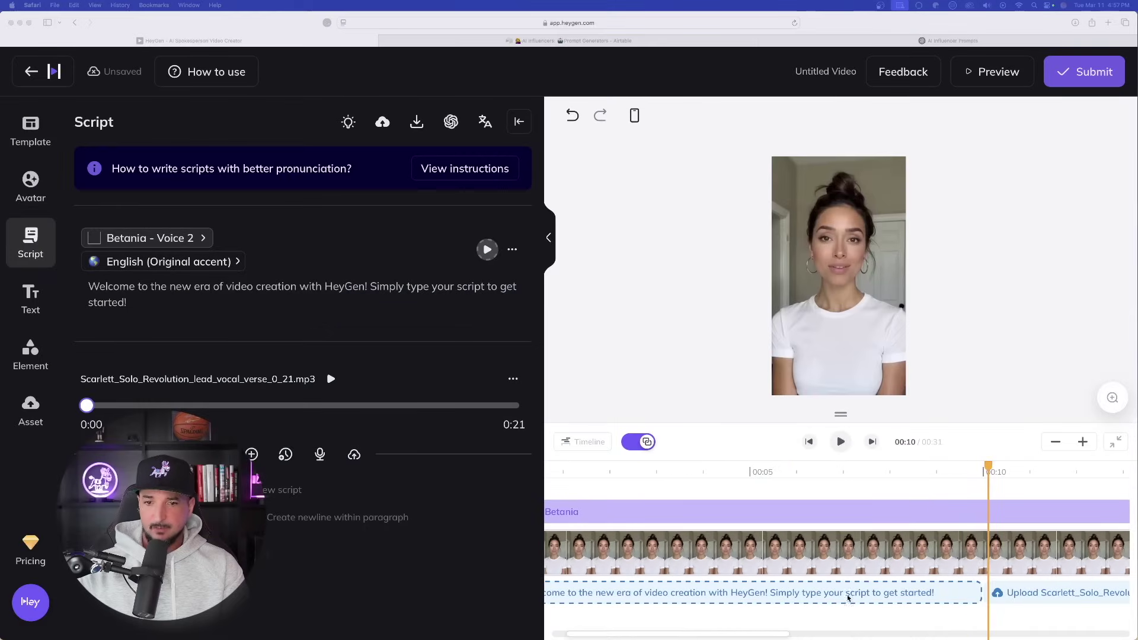
Delete the default script clip and trim the avatar clip to 21 seconds
click(828, 611)
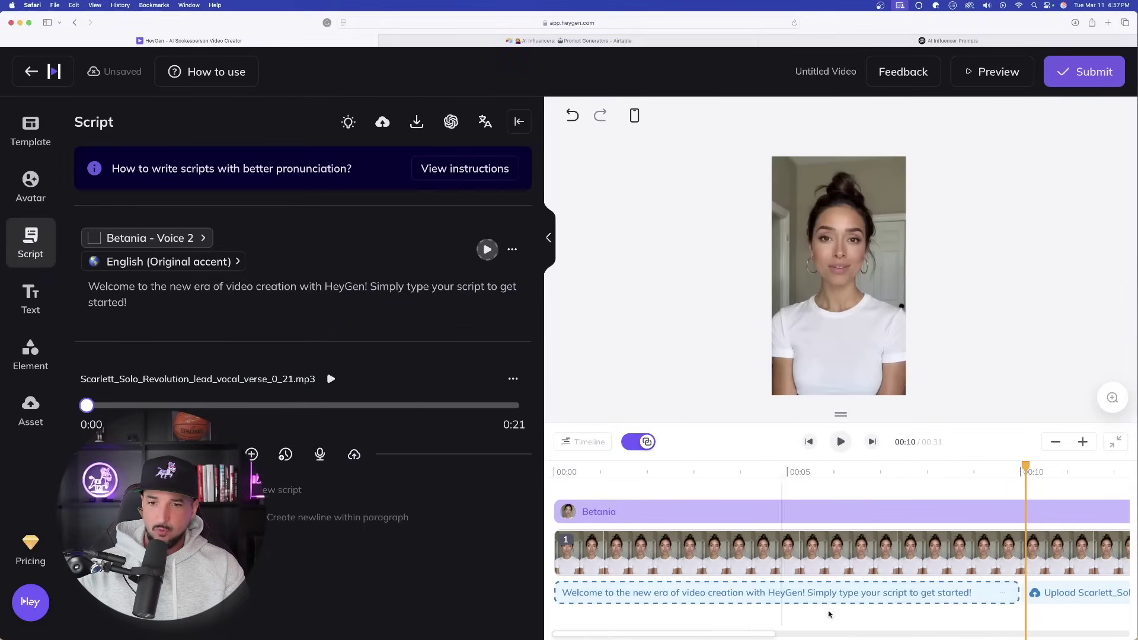
right_click(1002, 594)
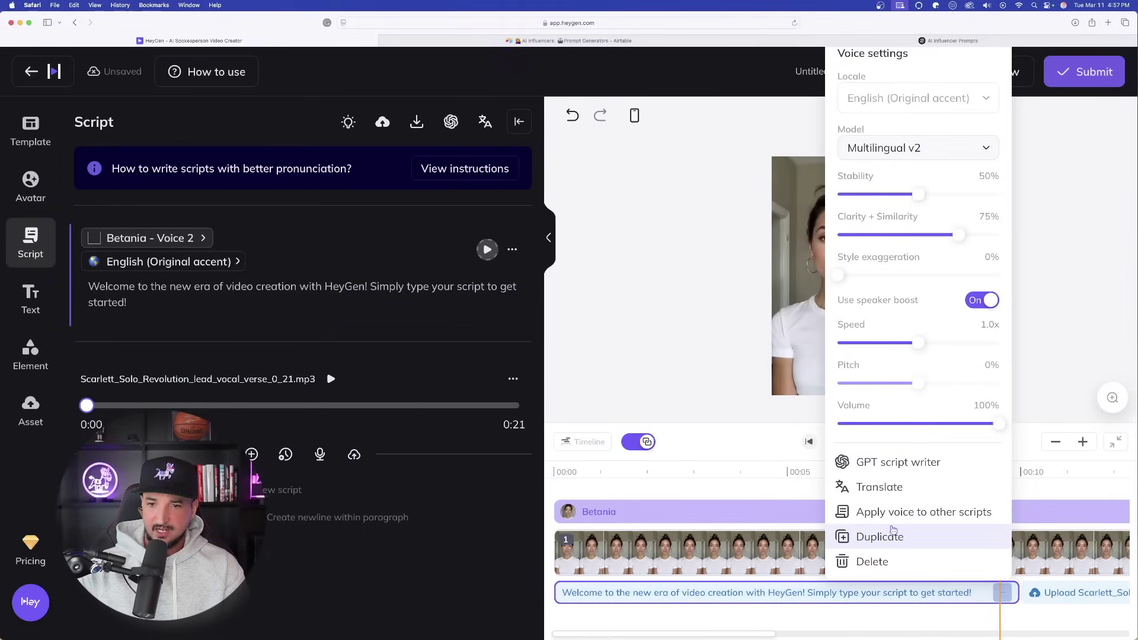
click(864, 566)
scroll(752, 587, right, 15)
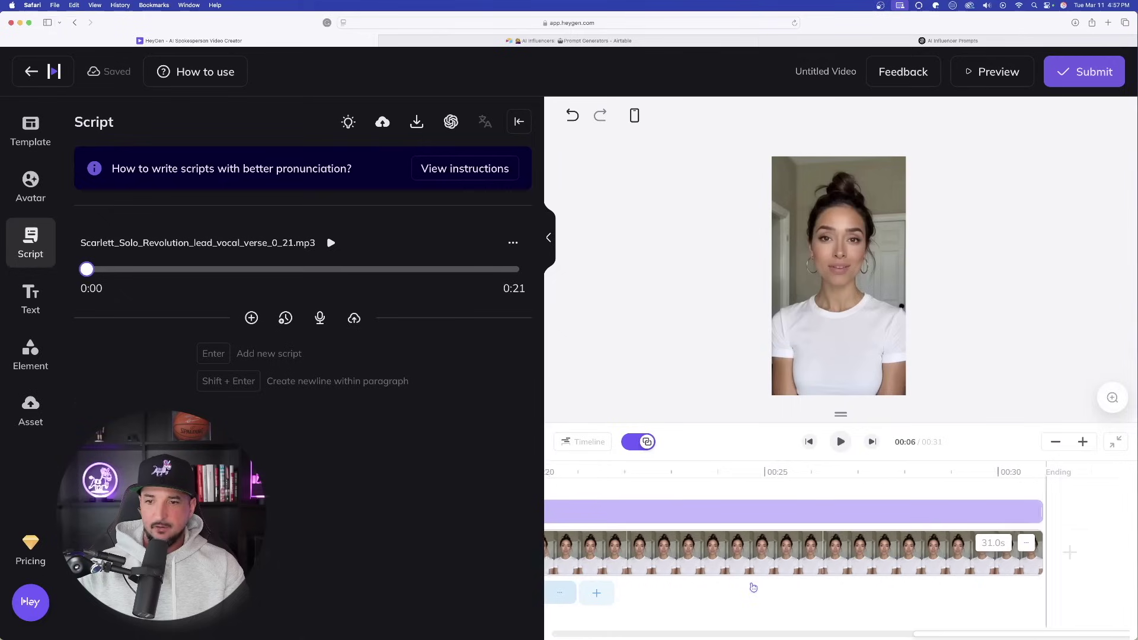
scroll(945, 561, right, 3)
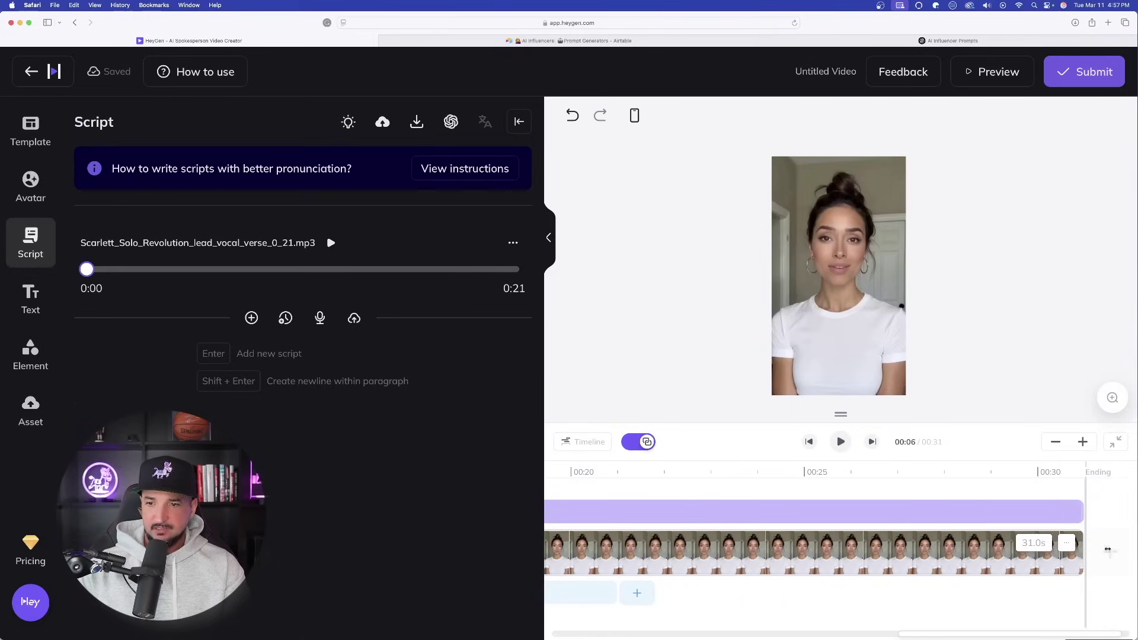
drag(1073, 553, 696, 559)
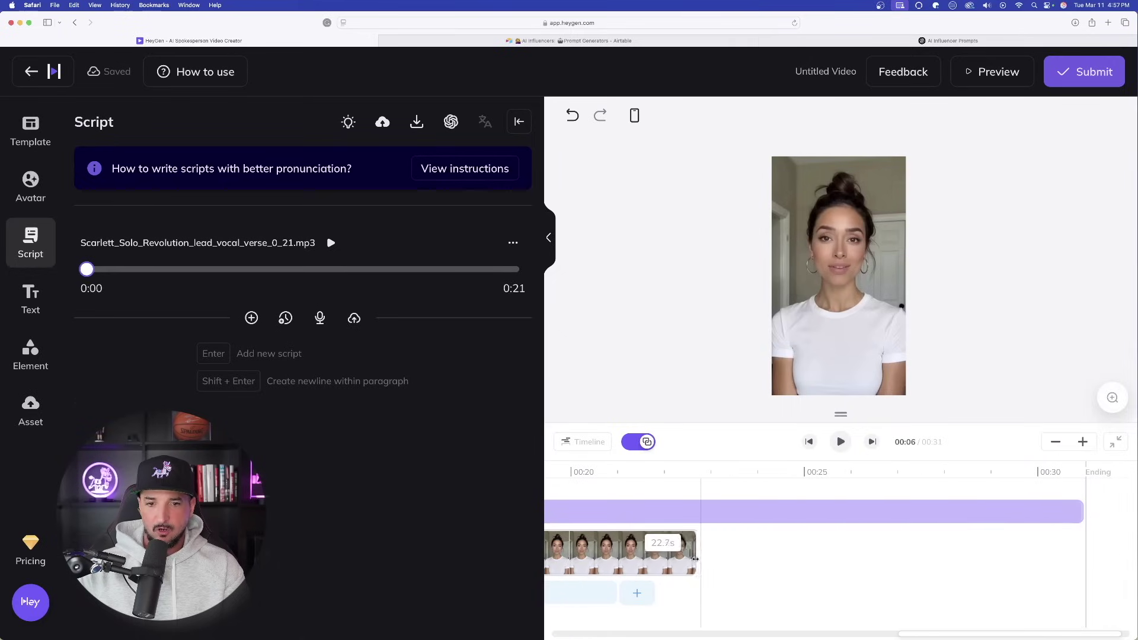
drag(620, 565, 638, 572)
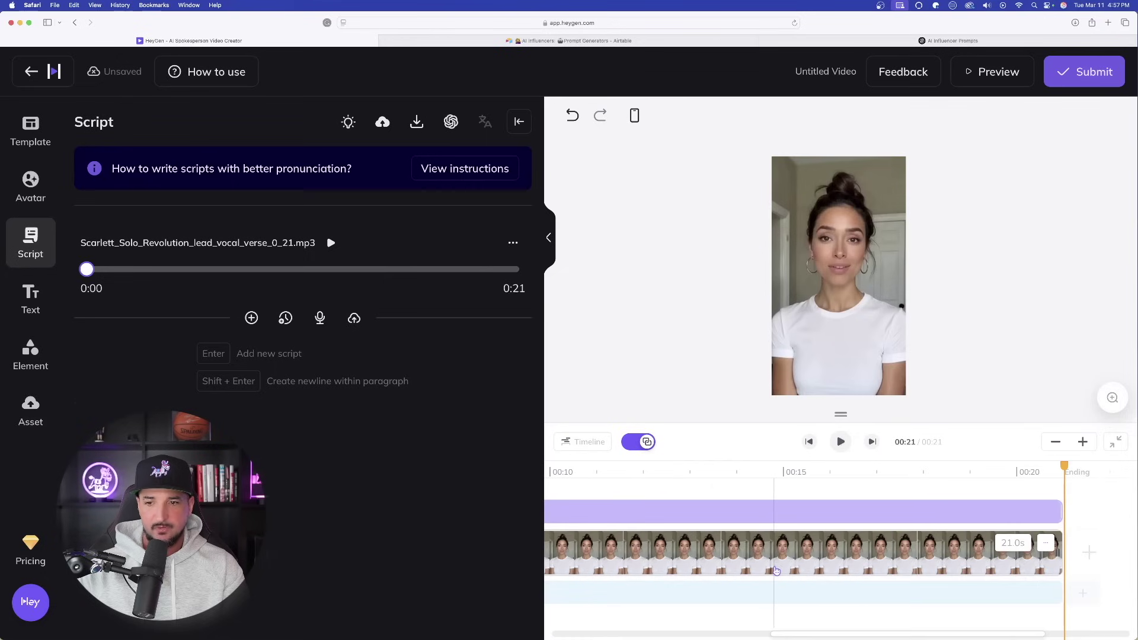
scroll(777, 571, left, 10)
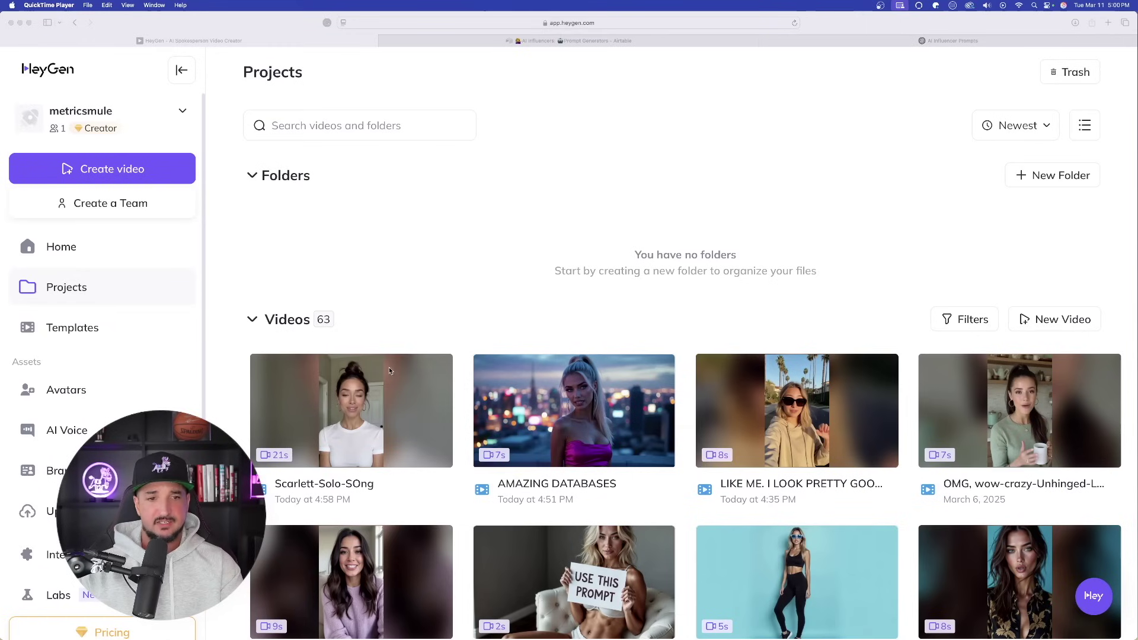
Download Scarlett-Solo-SOng.mp4, open it in QuickTime, and centre the player window
click(402, 424)
mouse_move(351, 410)
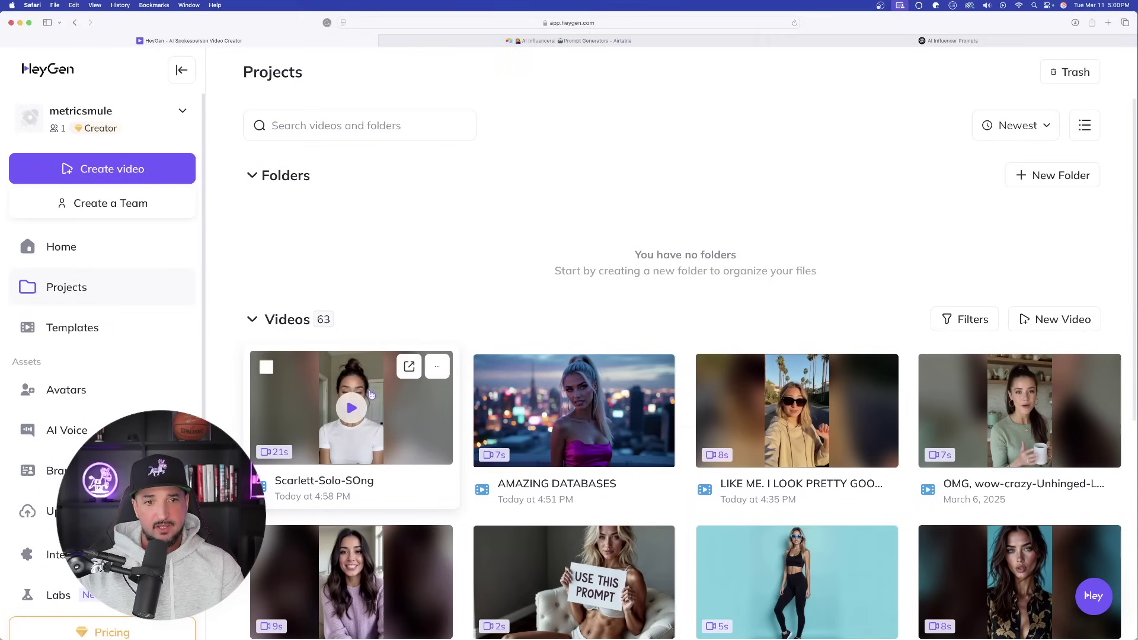
click(438, 368)
click(350, 392)
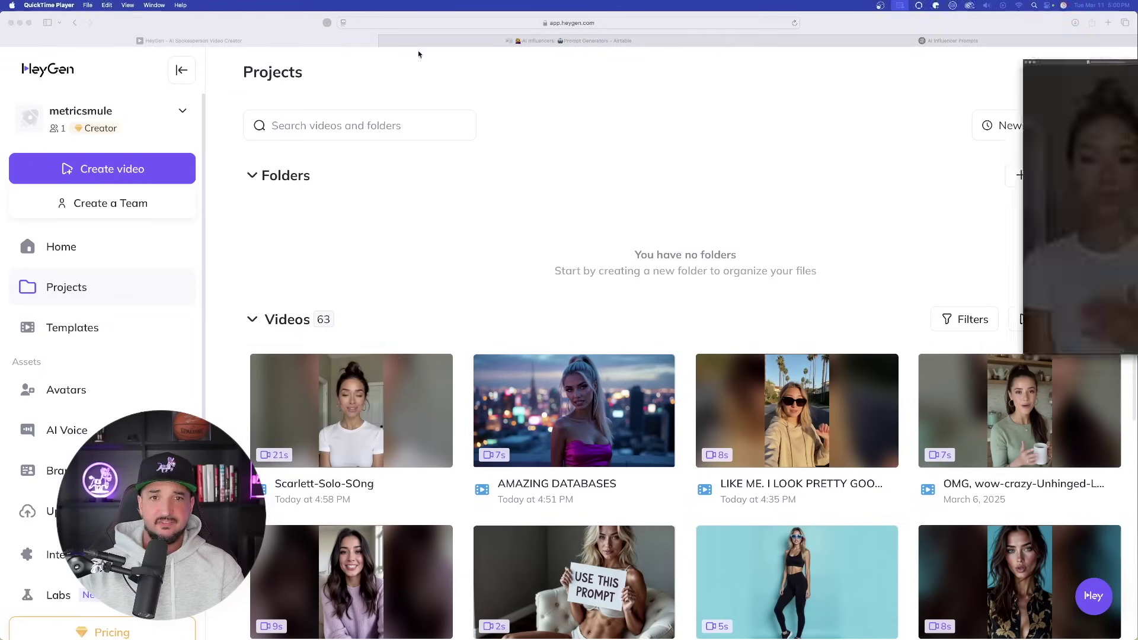
double_click(1067, 81)
drag(102, 19, 521, 18)
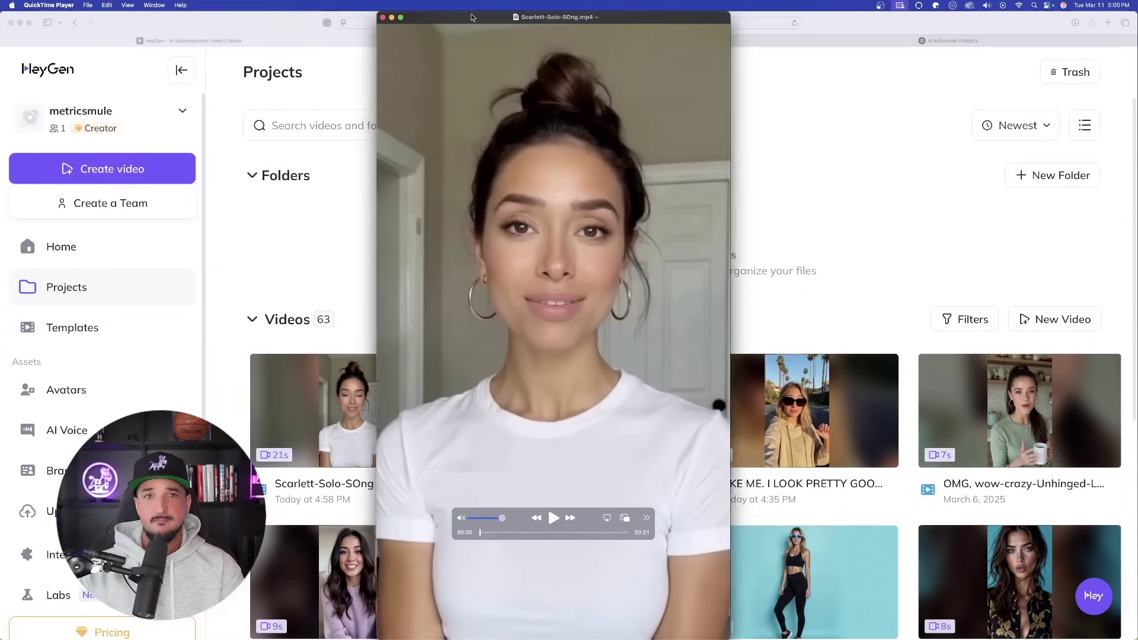